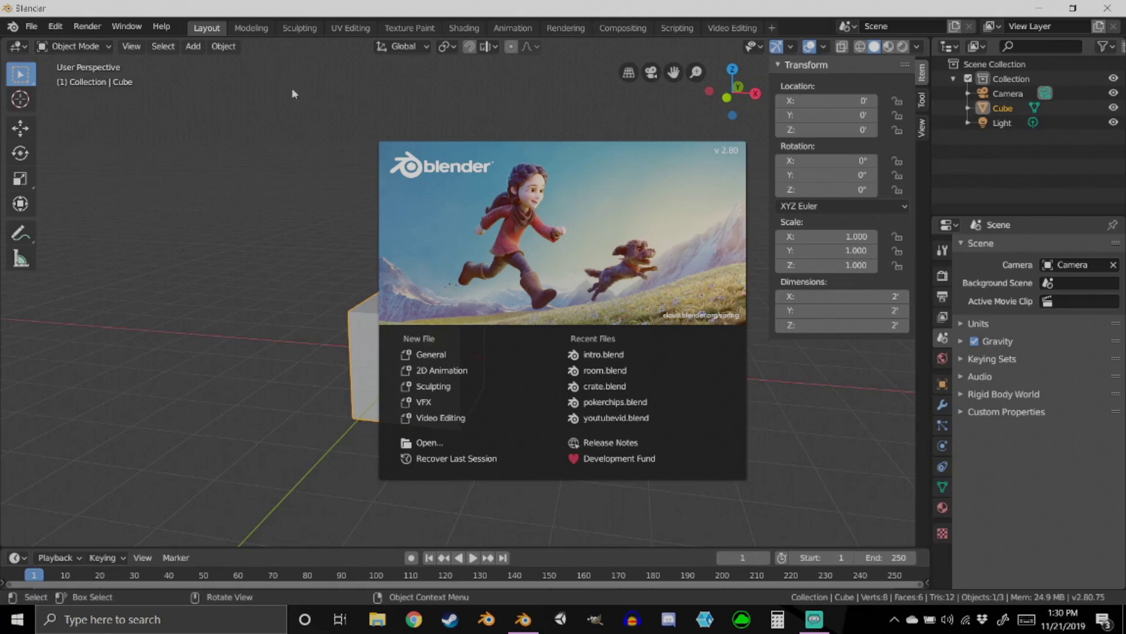
Dismiss the splash screen and delete the default cube.
click(304, 268)
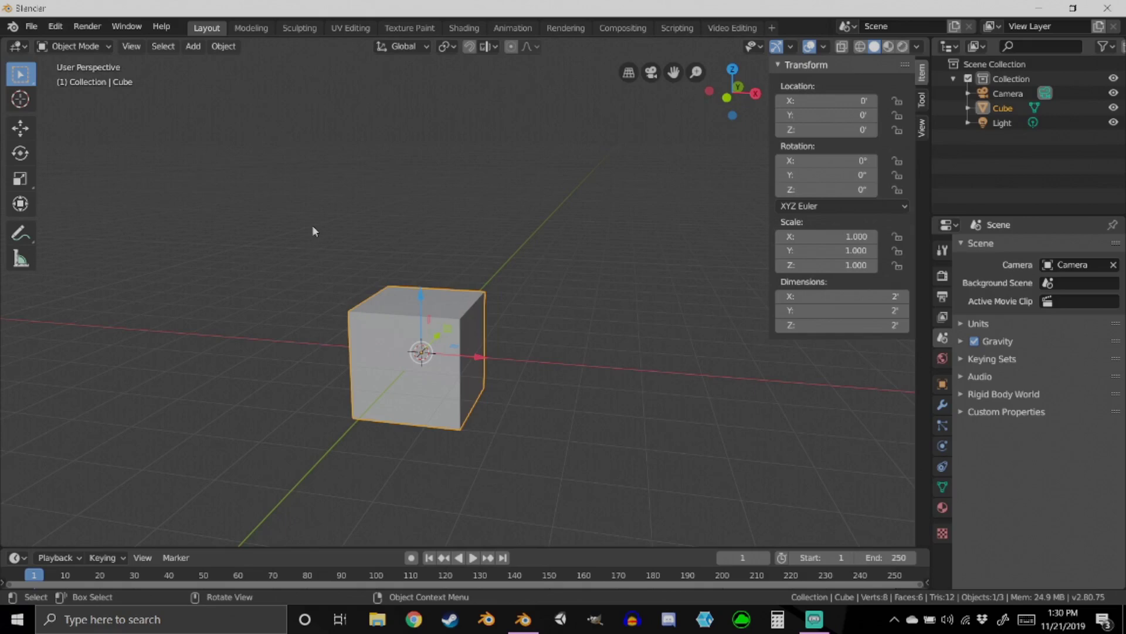
key(x)
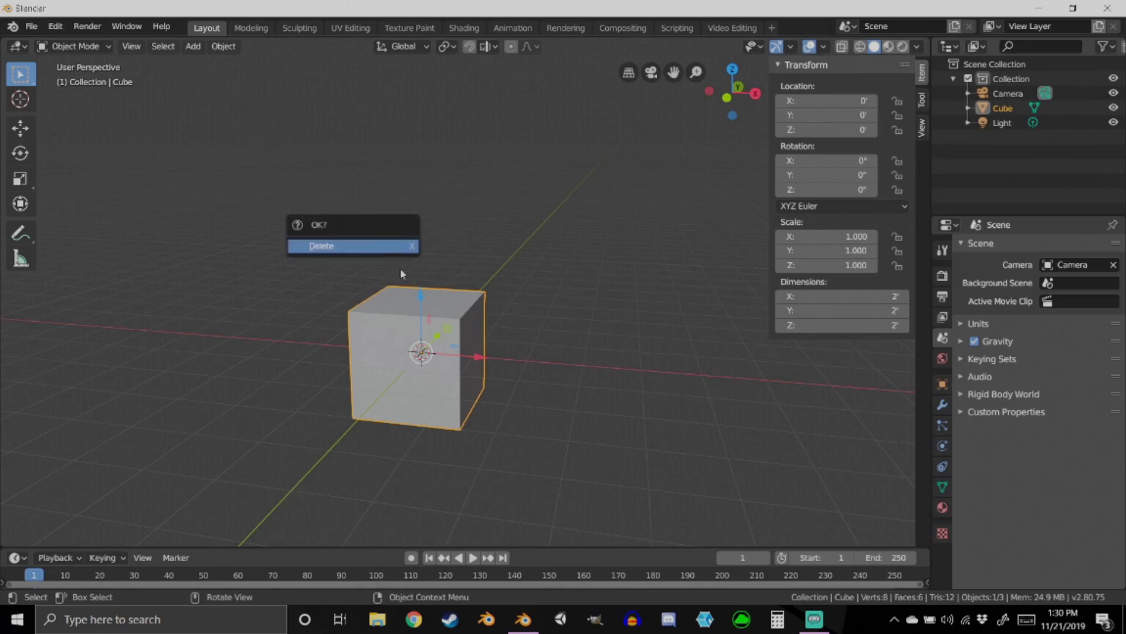
key(x)
click(379, 246)
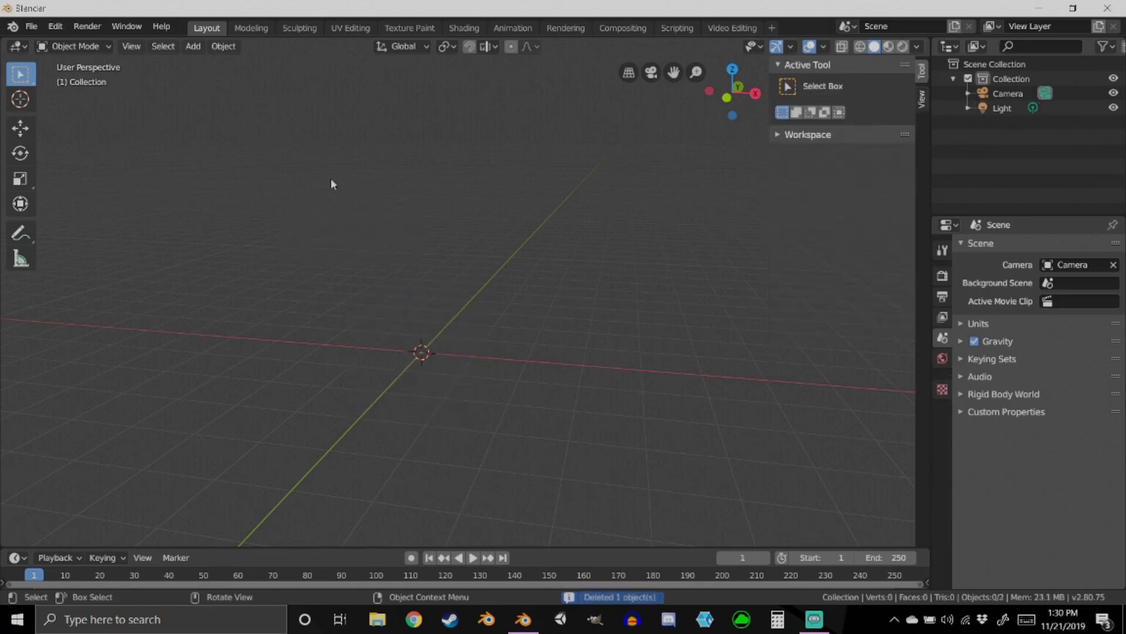
Enable the Import Images as Planes add-on in Preferences, then close Preferences.
click(56, 27)
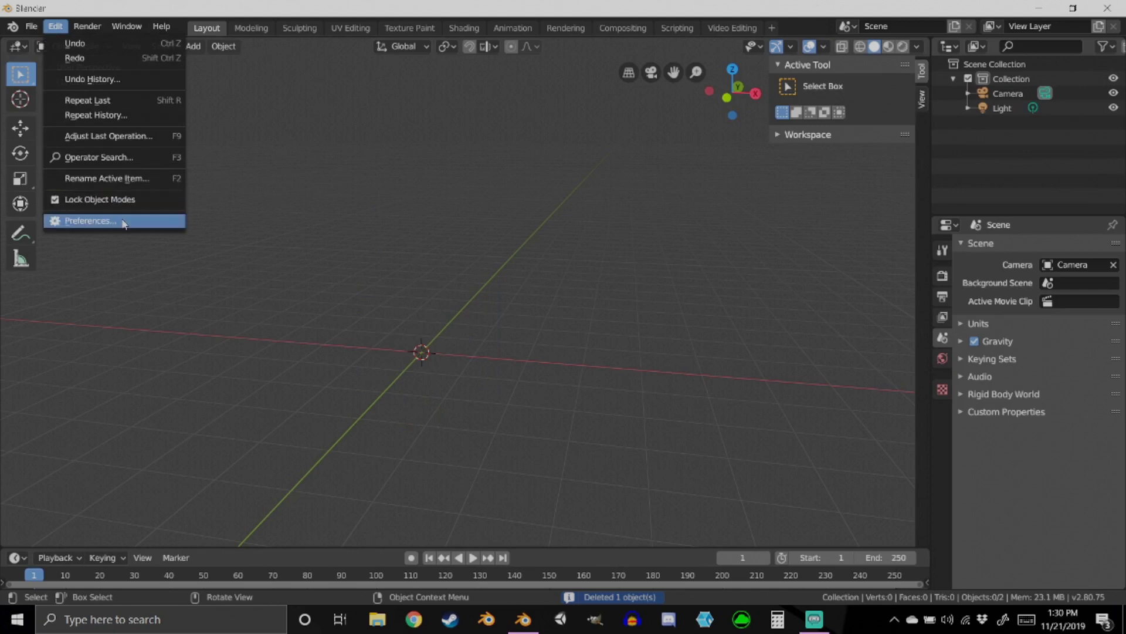
click(118, 221)
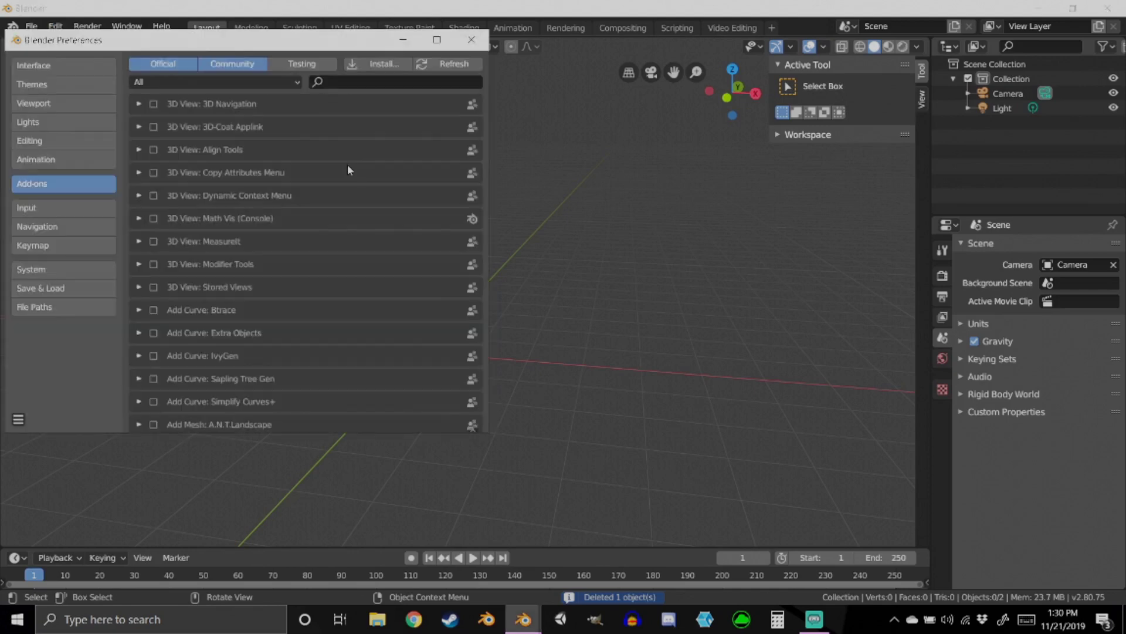
click(347, 84)
text(images)
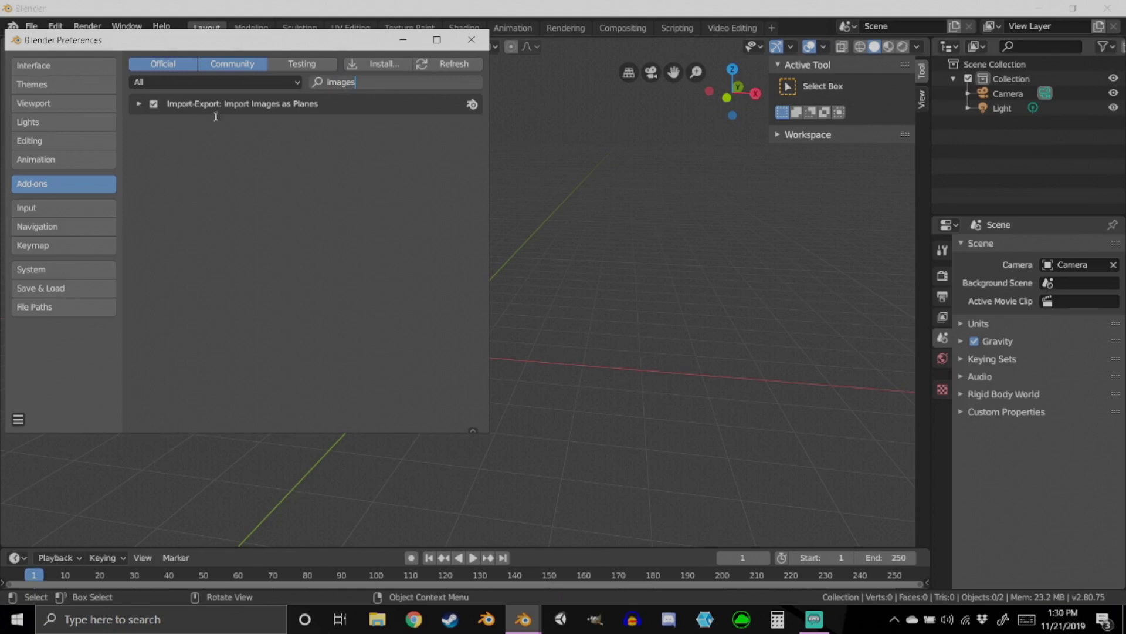
click(153, 104)
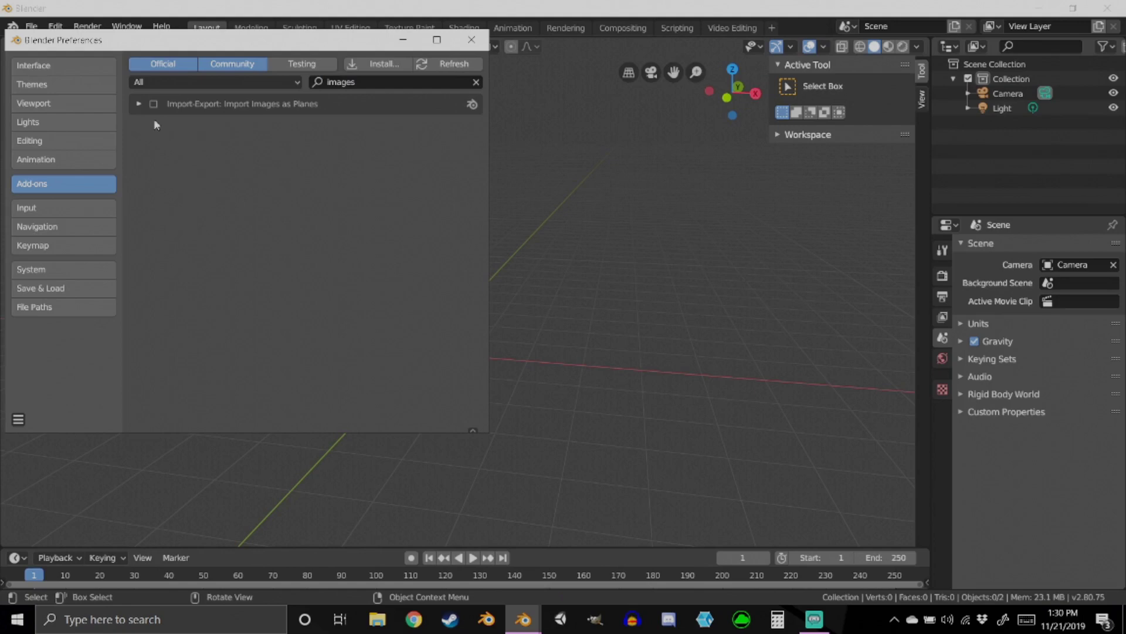
click(153, 104)
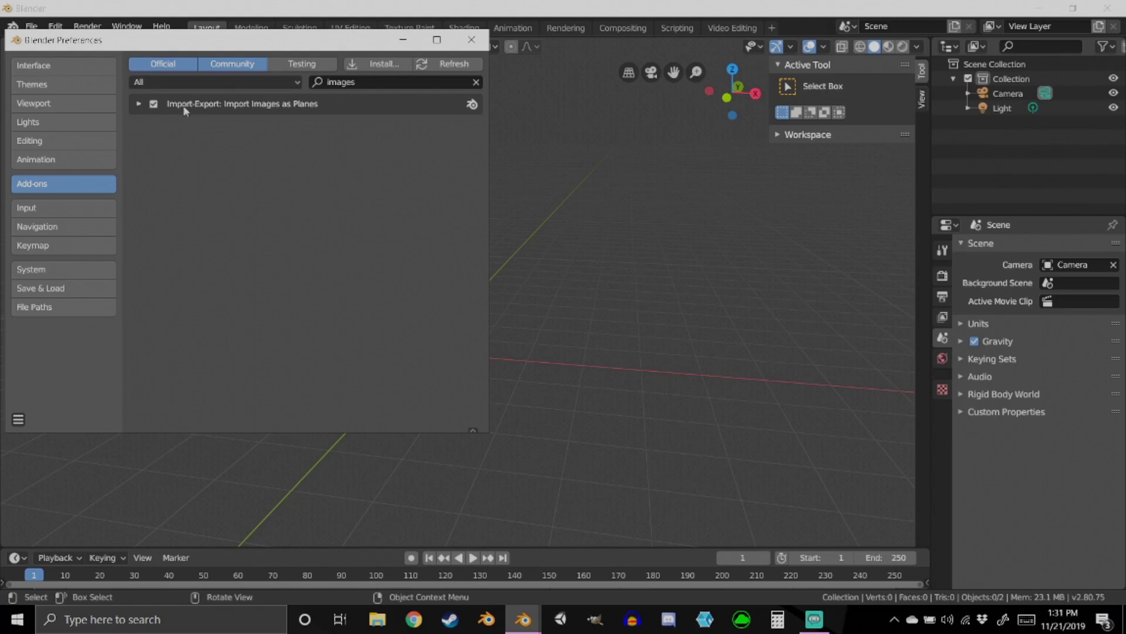
click(472, 39)
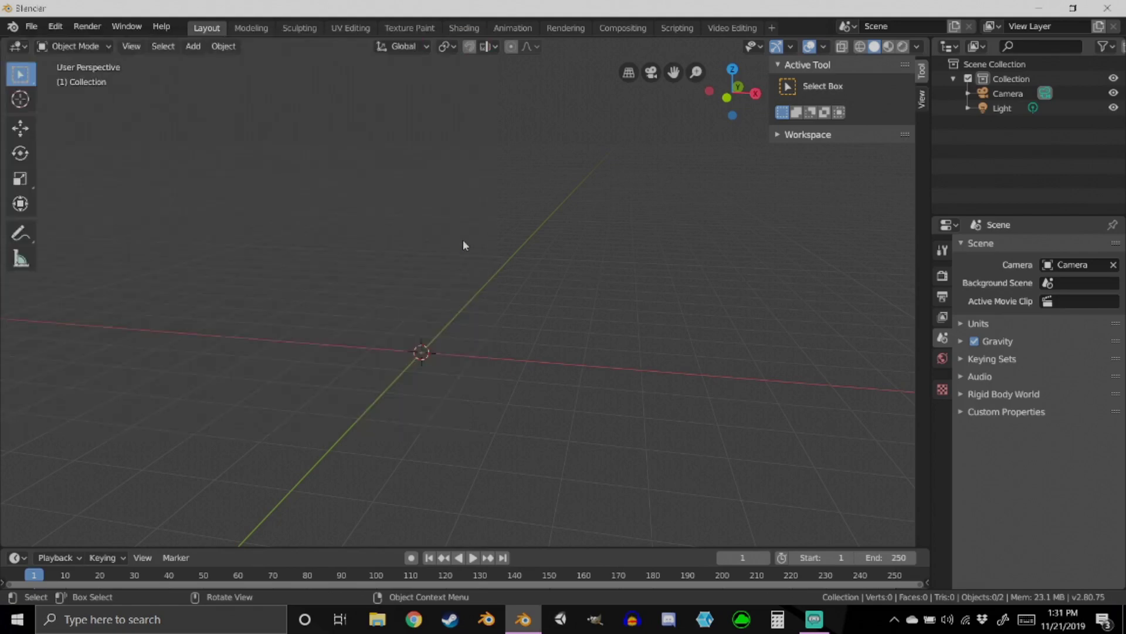
Import outro_final.mp4 from Saved Videos as an image plane and turn the view toward it.
key(shift+a)
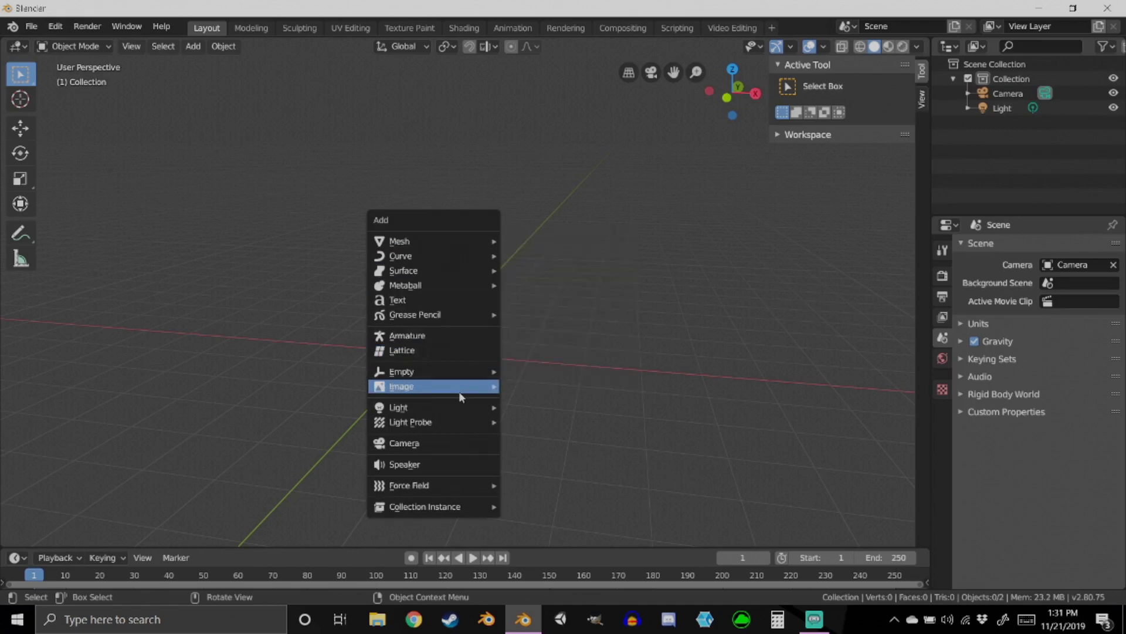
mouse_move(461, 398)
click(559, 416)
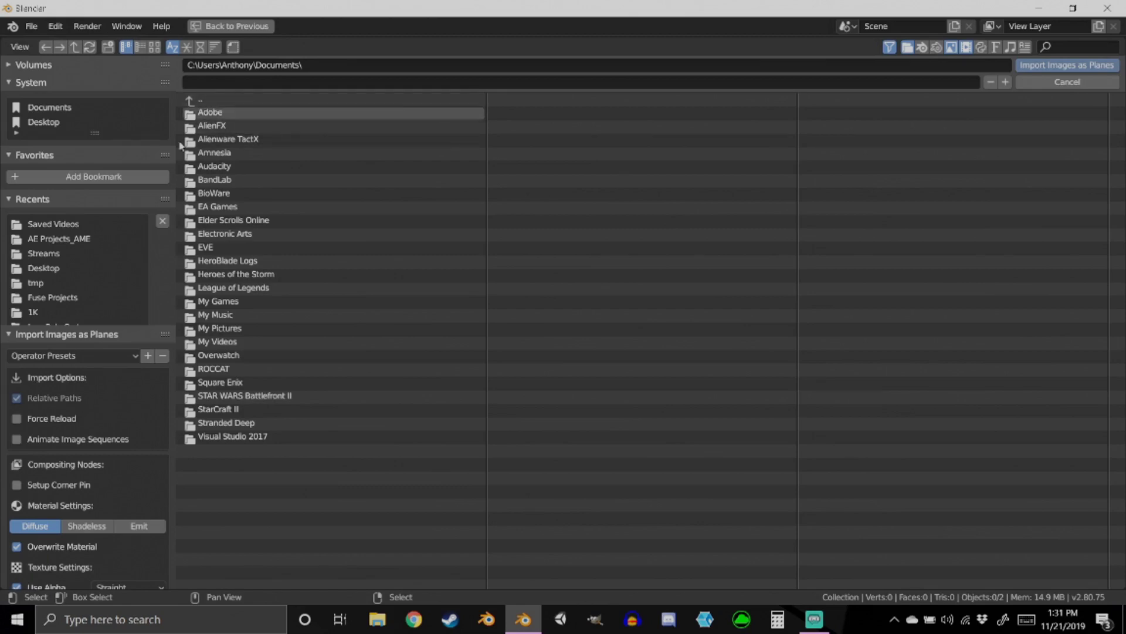
click(59, 225)
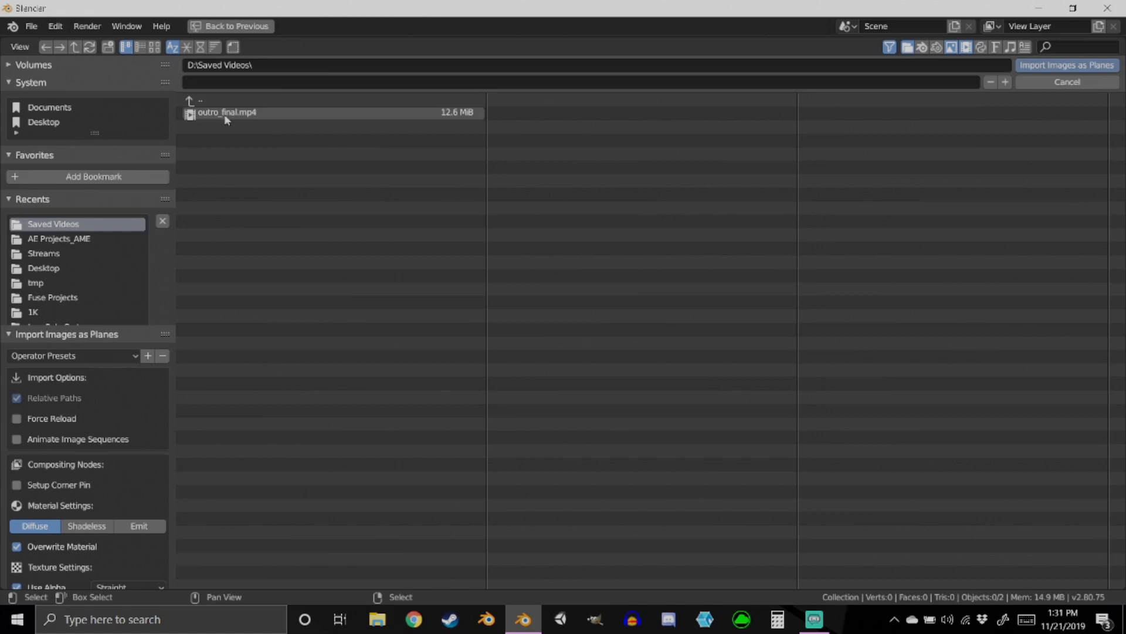
double_click(224, 114)
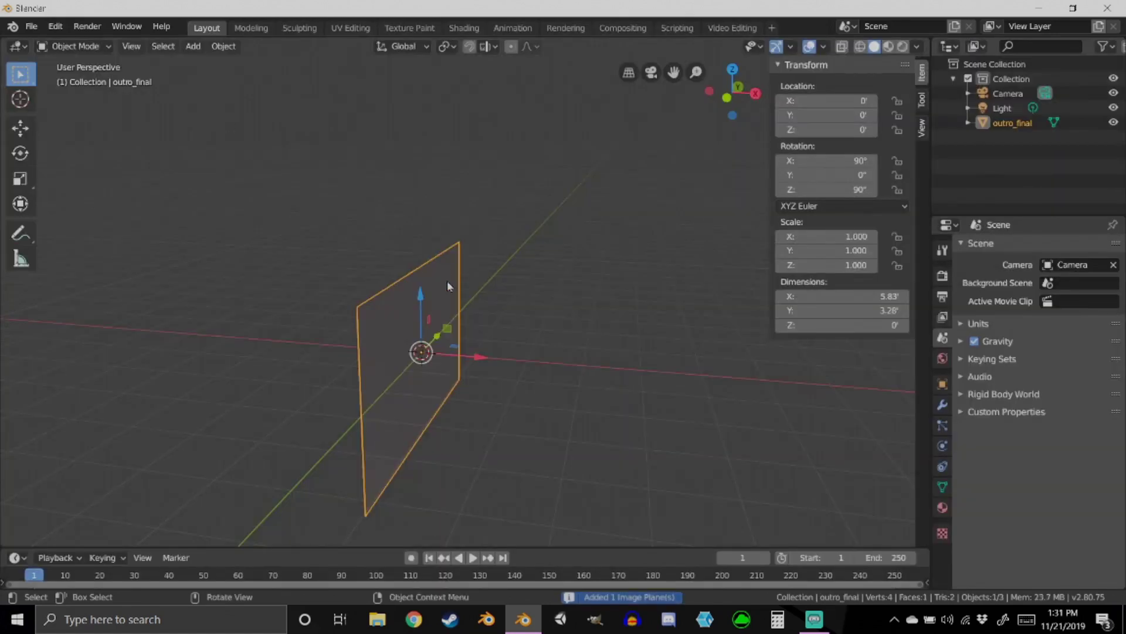
mouse_move(542, 255)
middle_down()
mouse_move(476, 247)
mouse_move(522, 249)
middle_up()
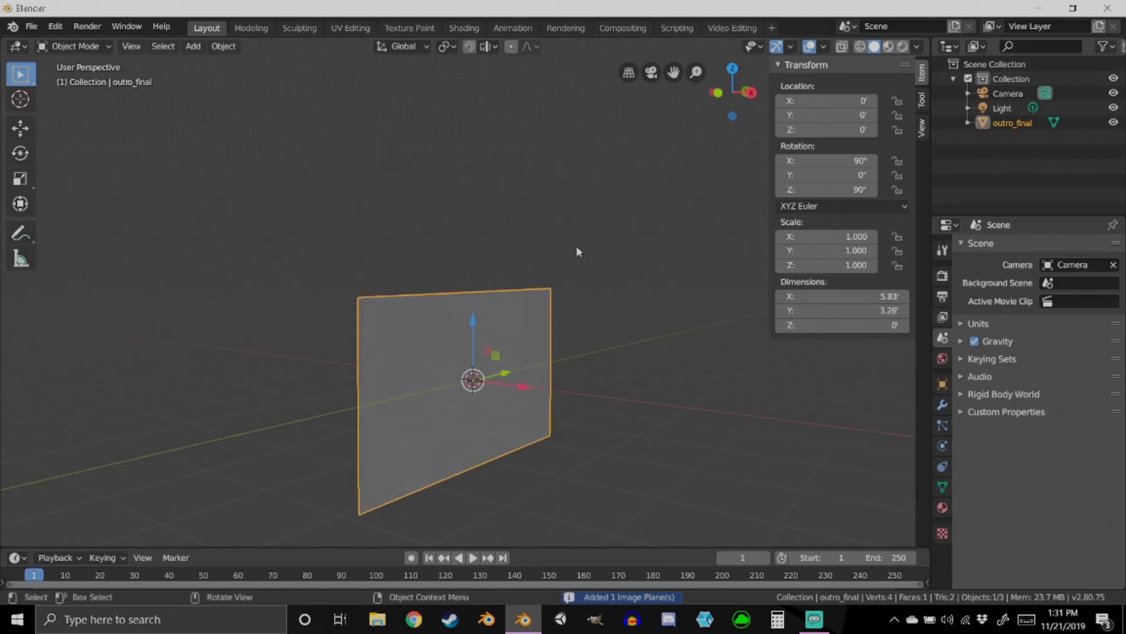
Hide the sidebar and switch the viewport to Rendered shading, facing the plane.
key(n)
key(z)
click(468, 231)
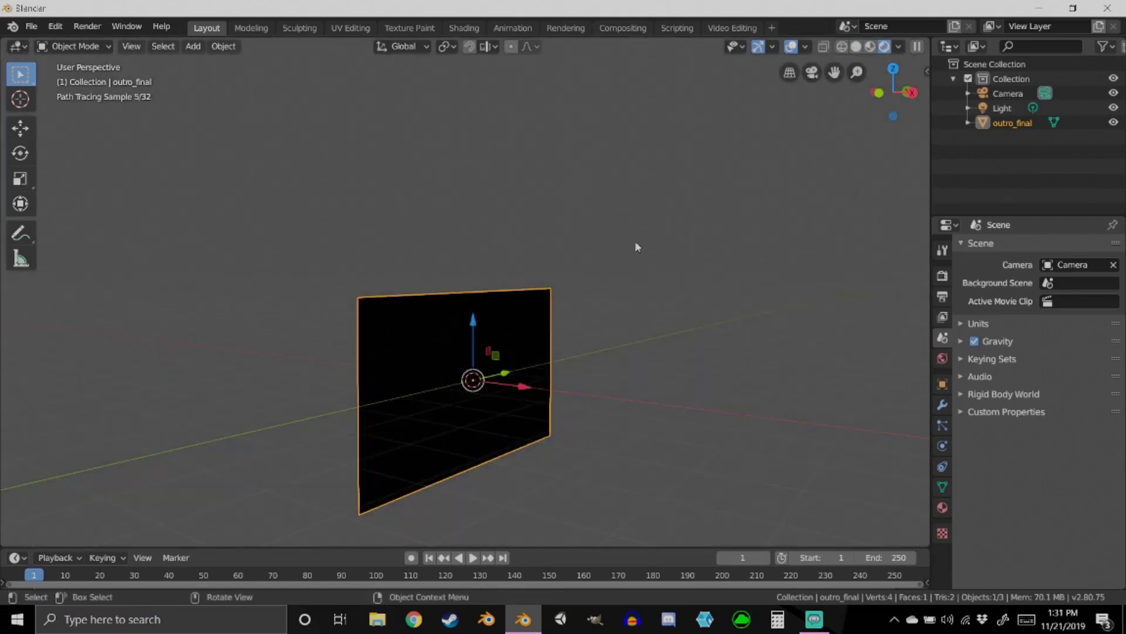
mouse_move(636, 246)
middle_down()
mouse_move(546, 173)
mouse_move(538, 209)
mouse_move(584, 528)
middle_up()
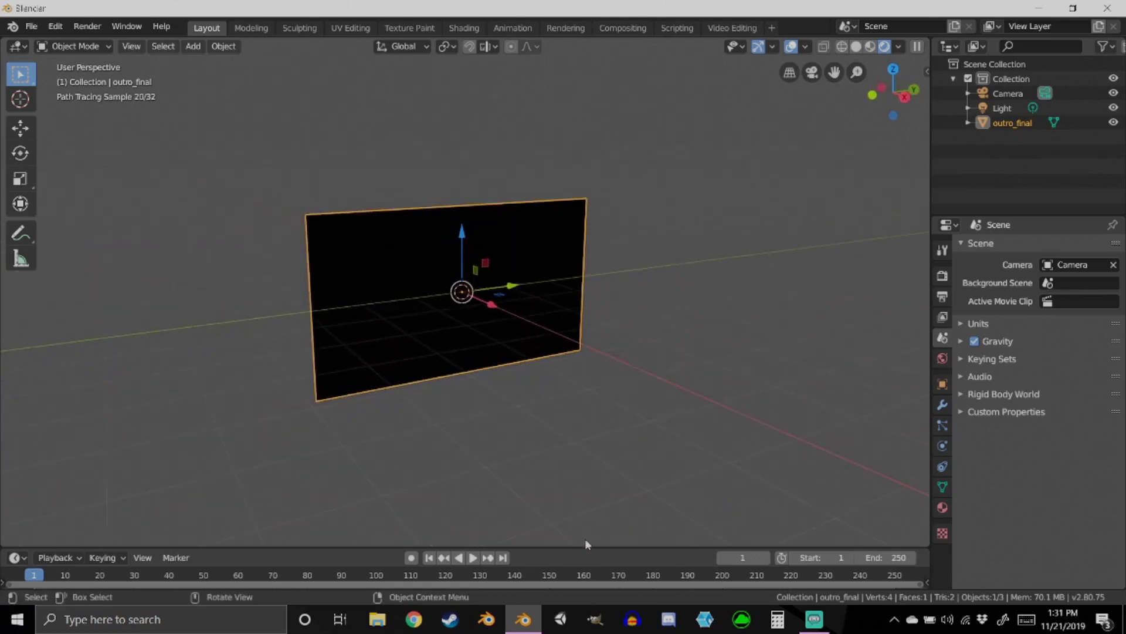
Enlarge the timeline and play the video on the plane, stopping at frame 44.
drag(594, 548, 589, 455)
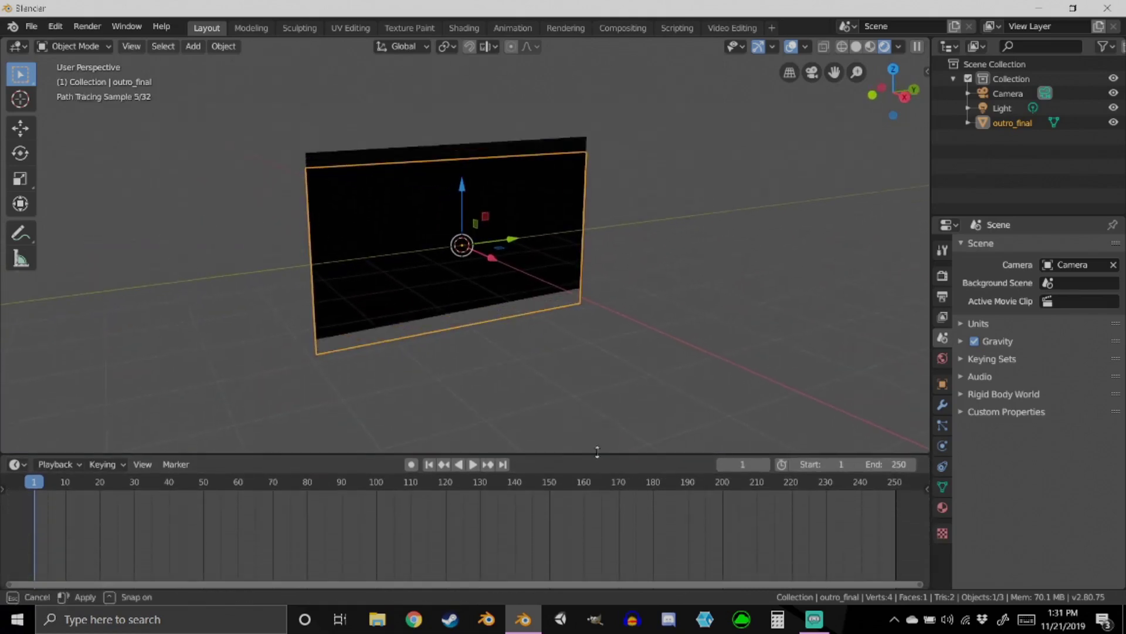
key(space)
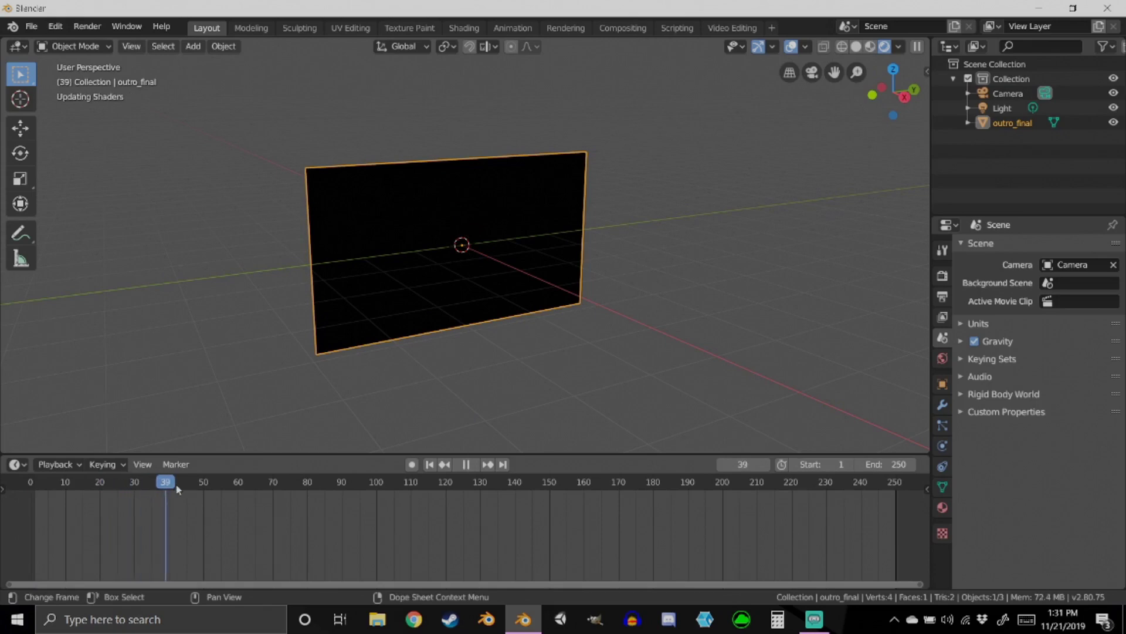
key(space)
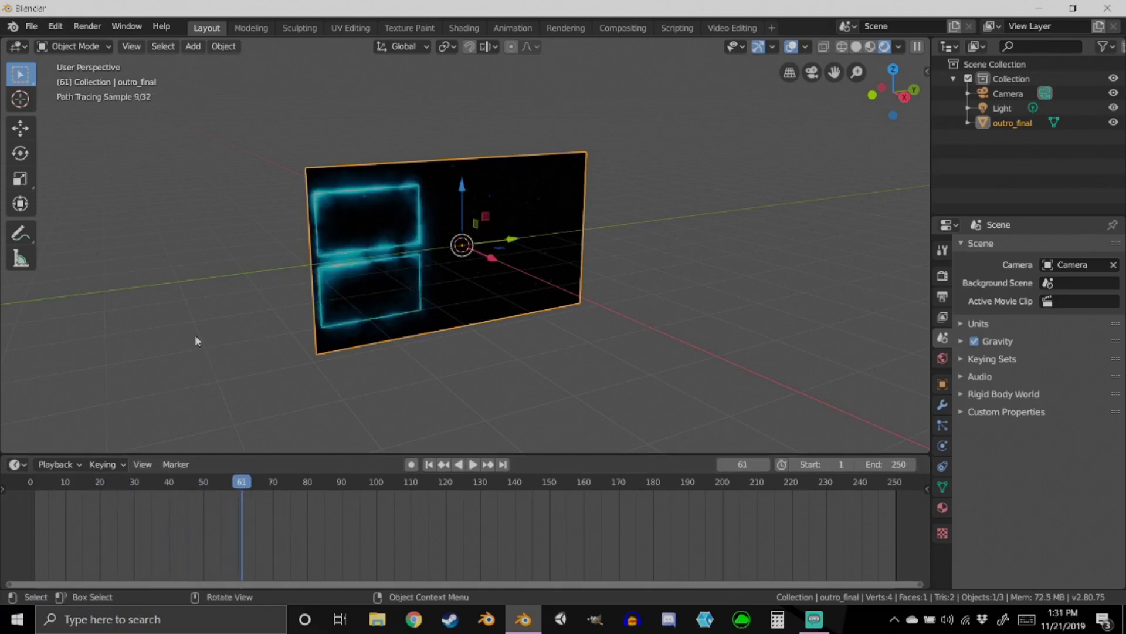
middle_drag(209, 319, 277, 301)
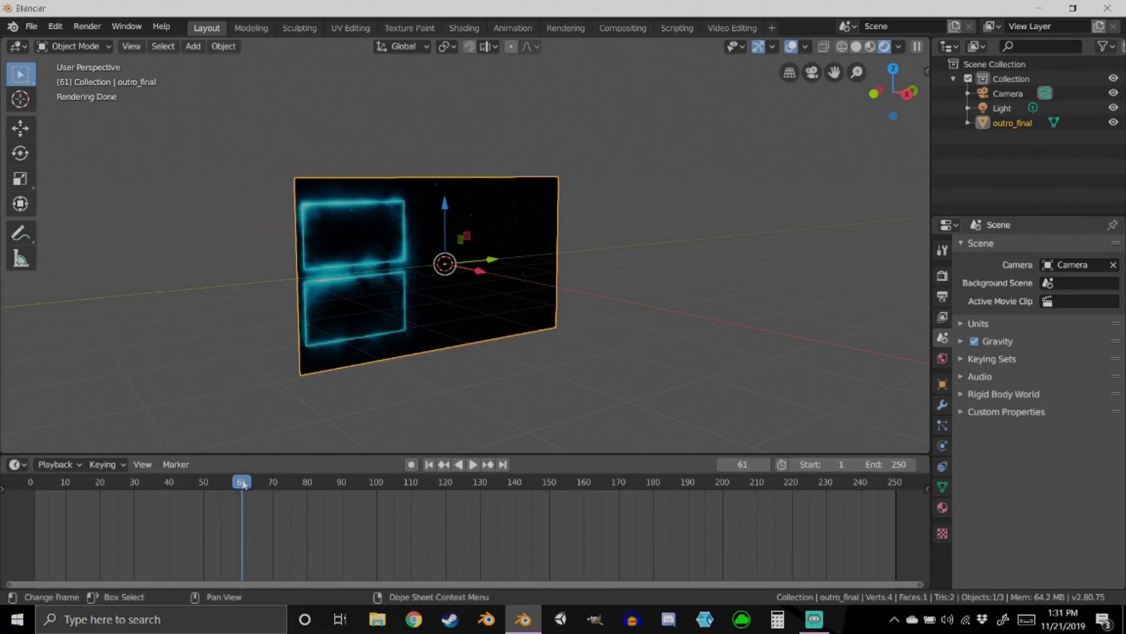
key(space)
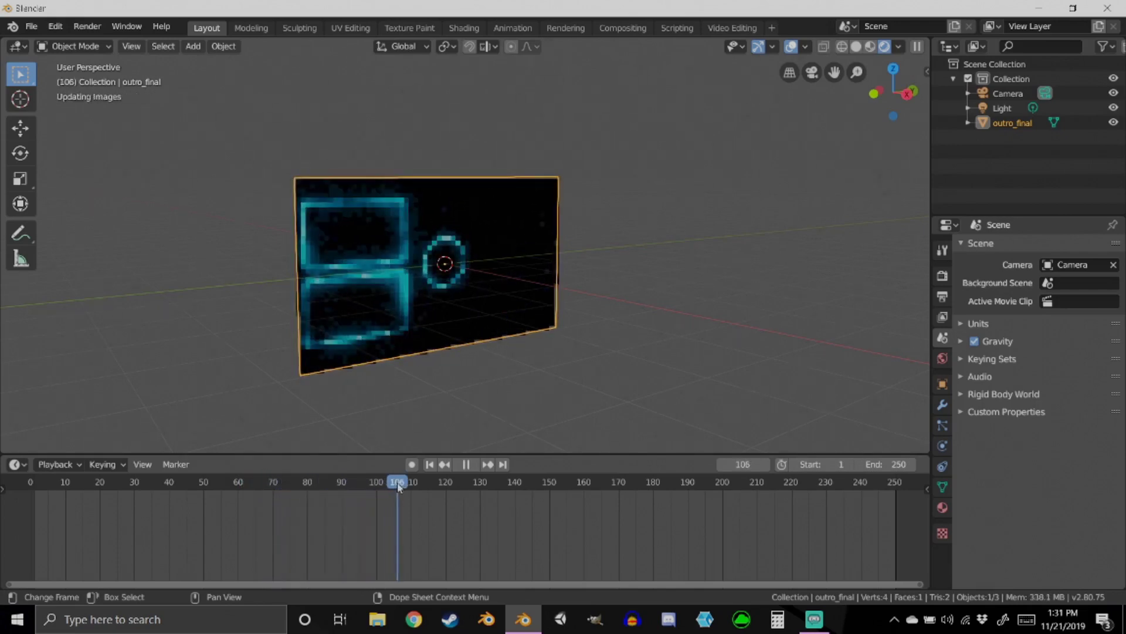
drag(419, 489, 149, 482)
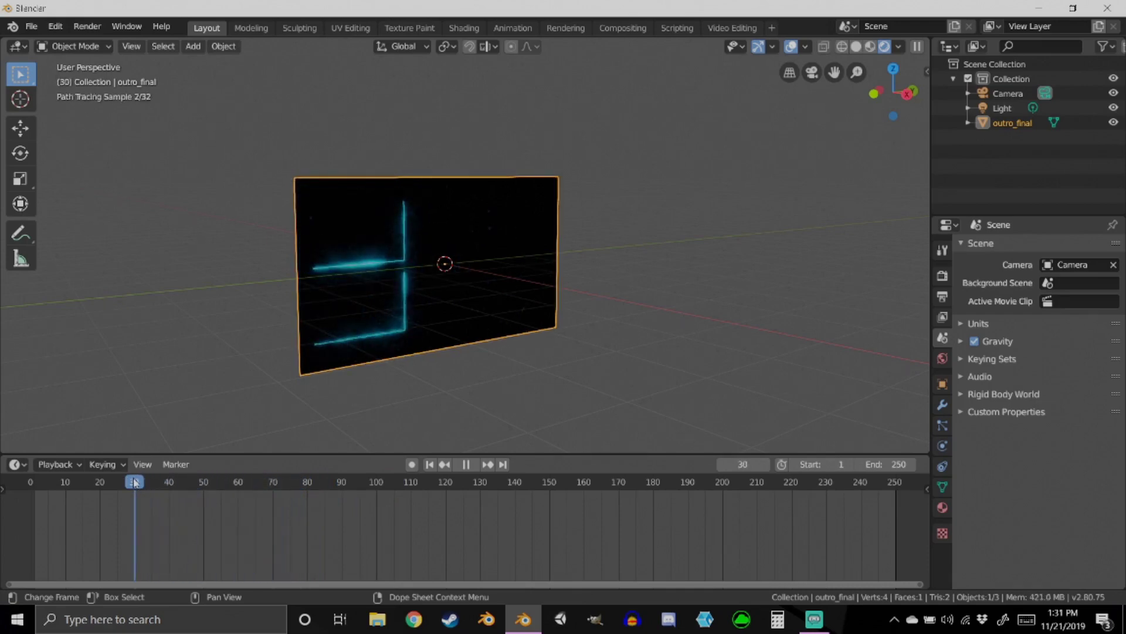
key(space)
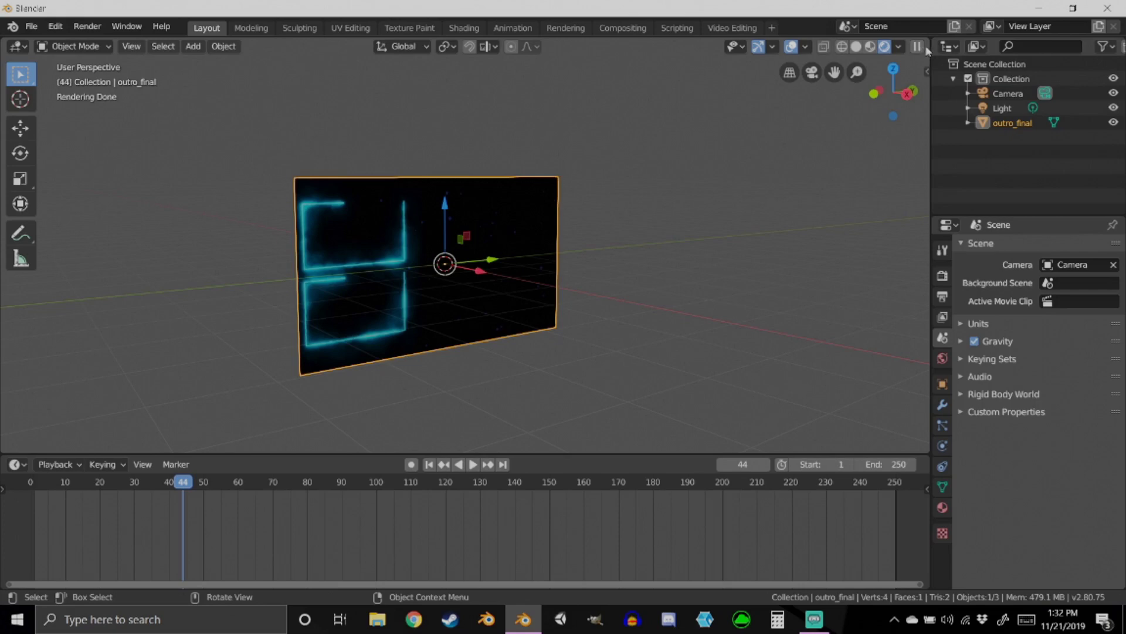
Split the viewport and turn the new area into a Shader Editor showing the plane's nodes.
drag(928, 43, 659, 46)
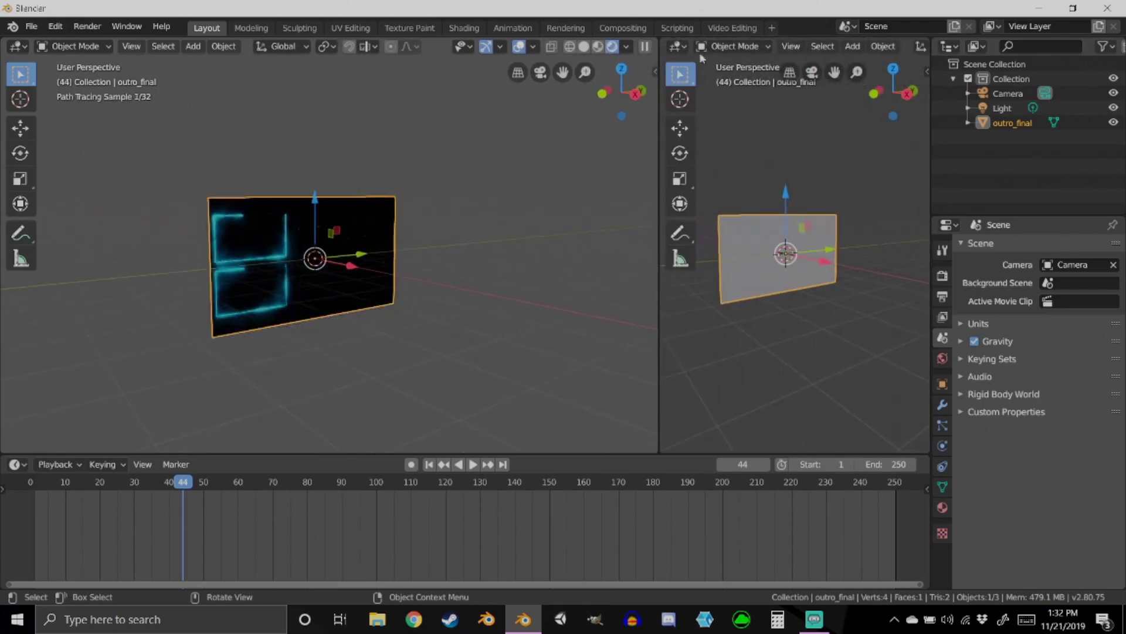
click(677, 47)
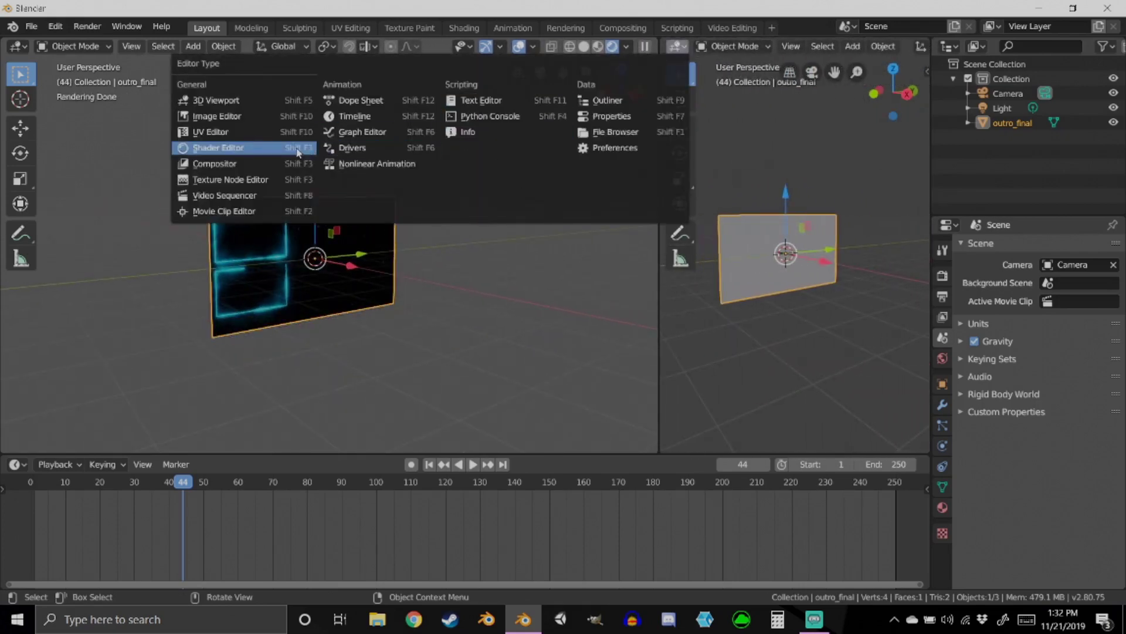
click(218, 148)
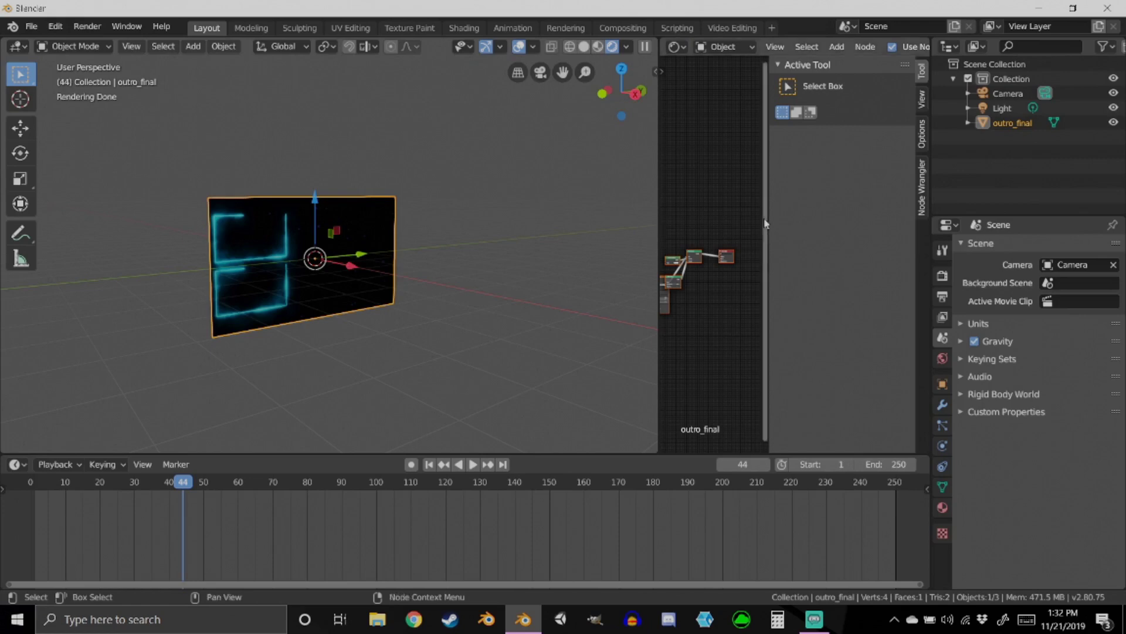
key(n)
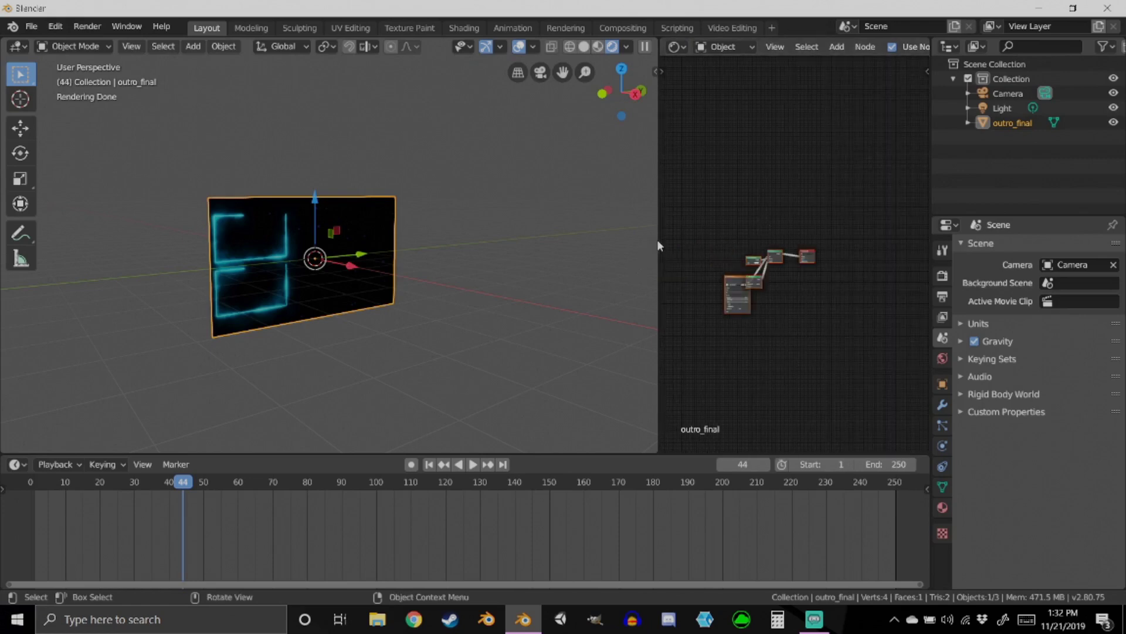
drag(659, 160, 563, 160)
scroll(707, 280, up, 5)
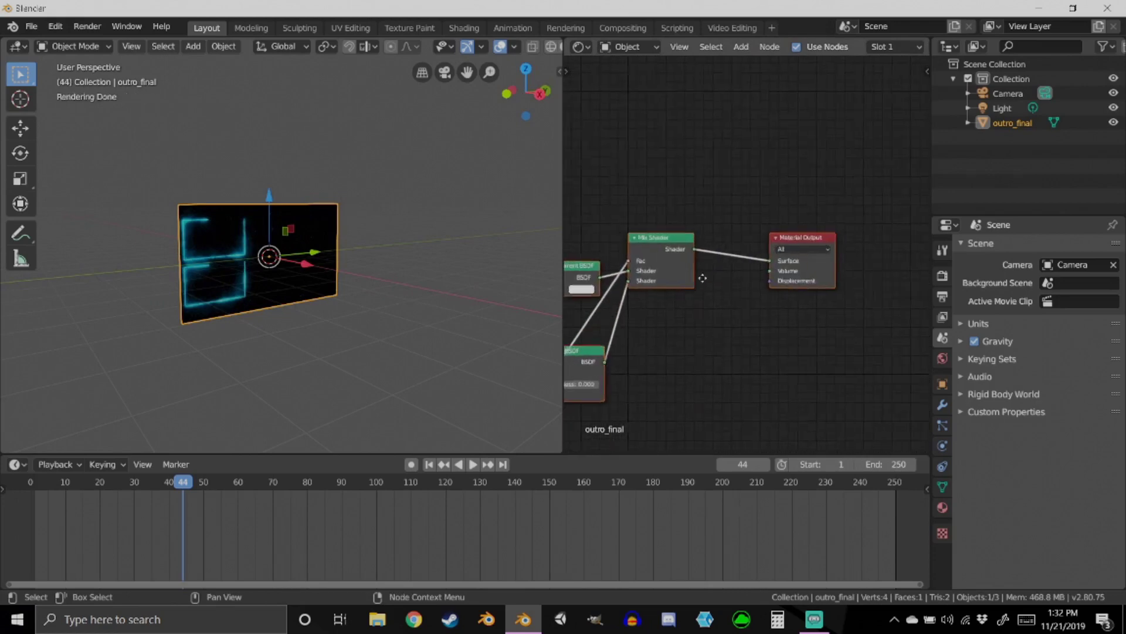
middle_drag(705, 276, 755, 221)
middle_drag(604, 346, 672, 334)
Move the Image Texture node left of the BSDFs and select the three shader nodes.
mouse_move(674, 263)
middle_down()
mouse_move(639, 233)
mouse_move(684, 259)
middle_up()
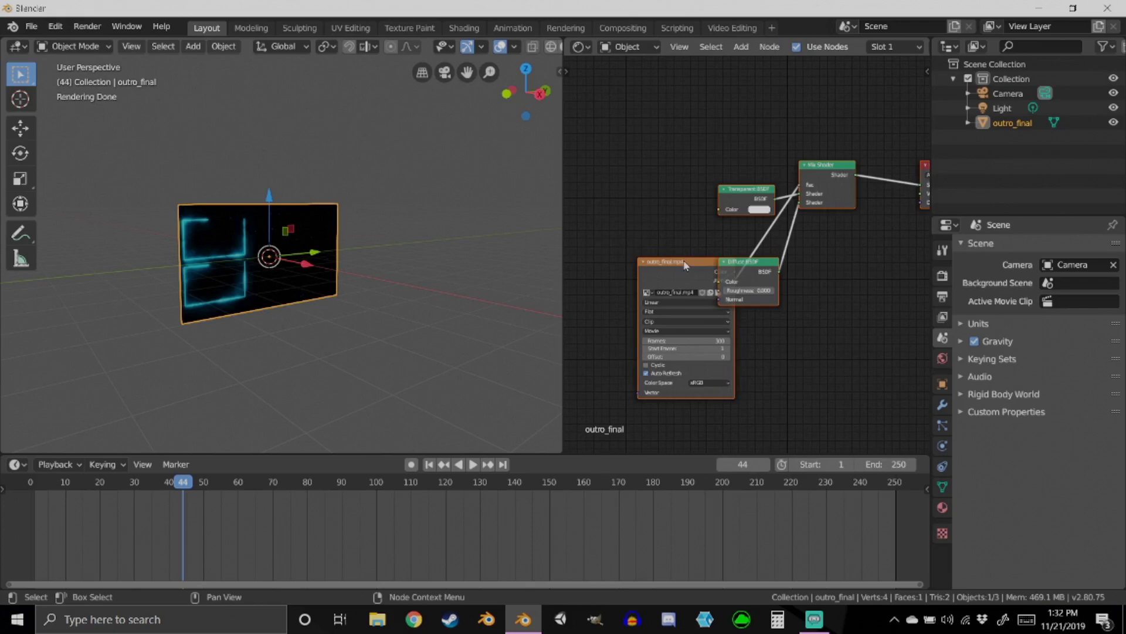
click(685, 262)
drag(685, 262, 626, 200)
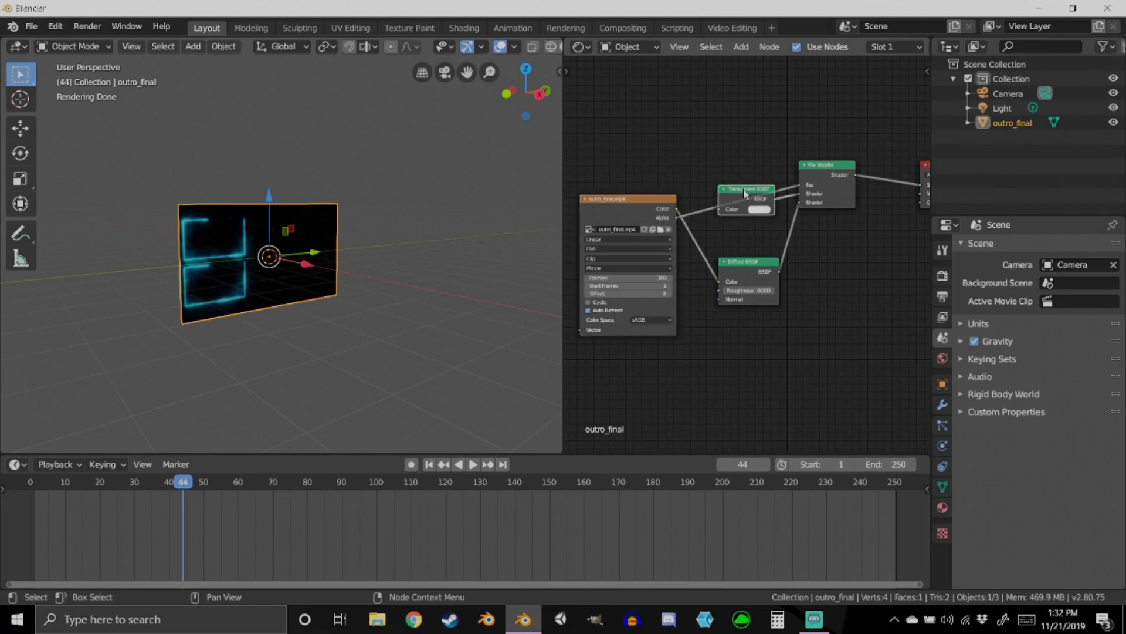
drag(744, 189, 729, 125)
middle_drag(853, 131, 801, 124)
drag(718, 78, 829, 332)
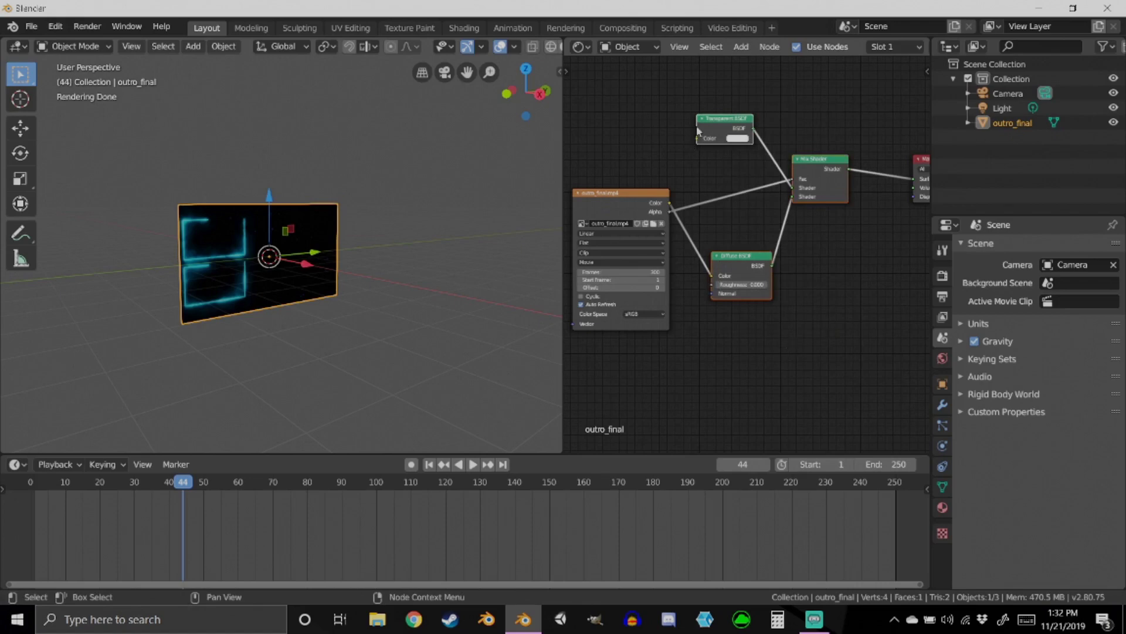
Delete the Transparent BSDF, Mix Shader and Diffuse BSDF nodes.
key(x)
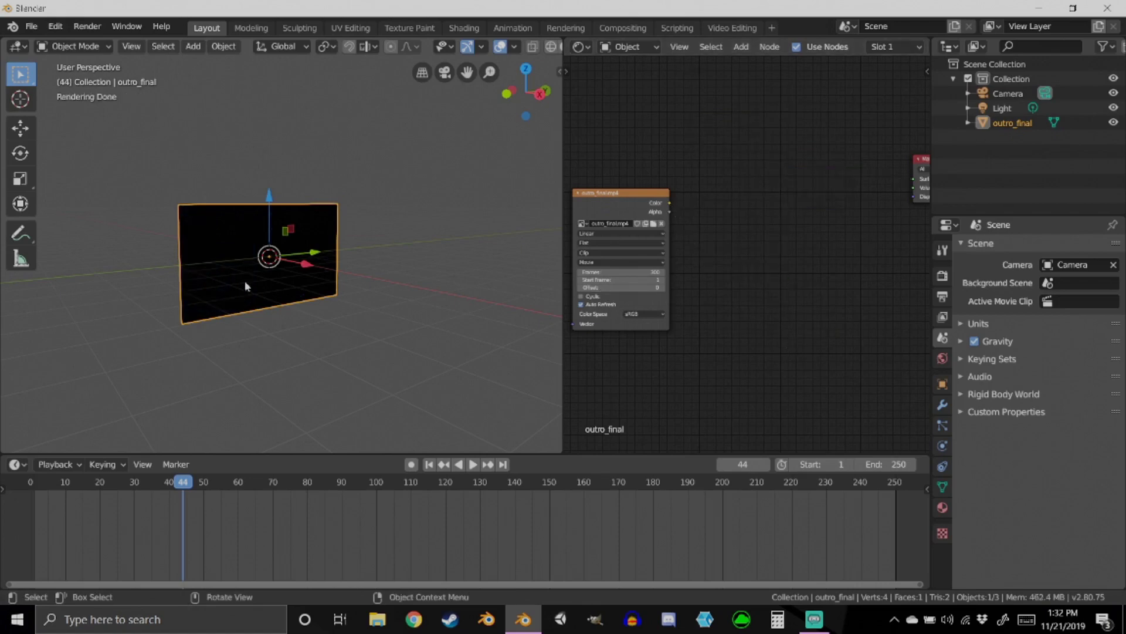
drag(626, 199, 701, 179)
middle_drag(818, 222, 747, 245)
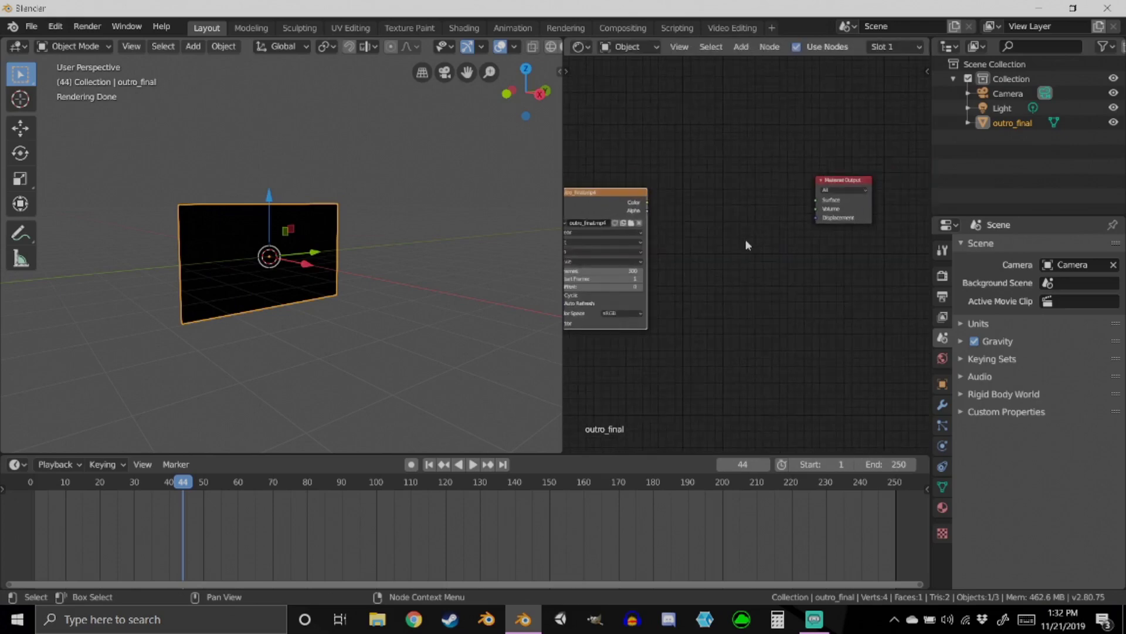
Add an Emission shader node and connect the video texture's Color into it.
key(shift+a)
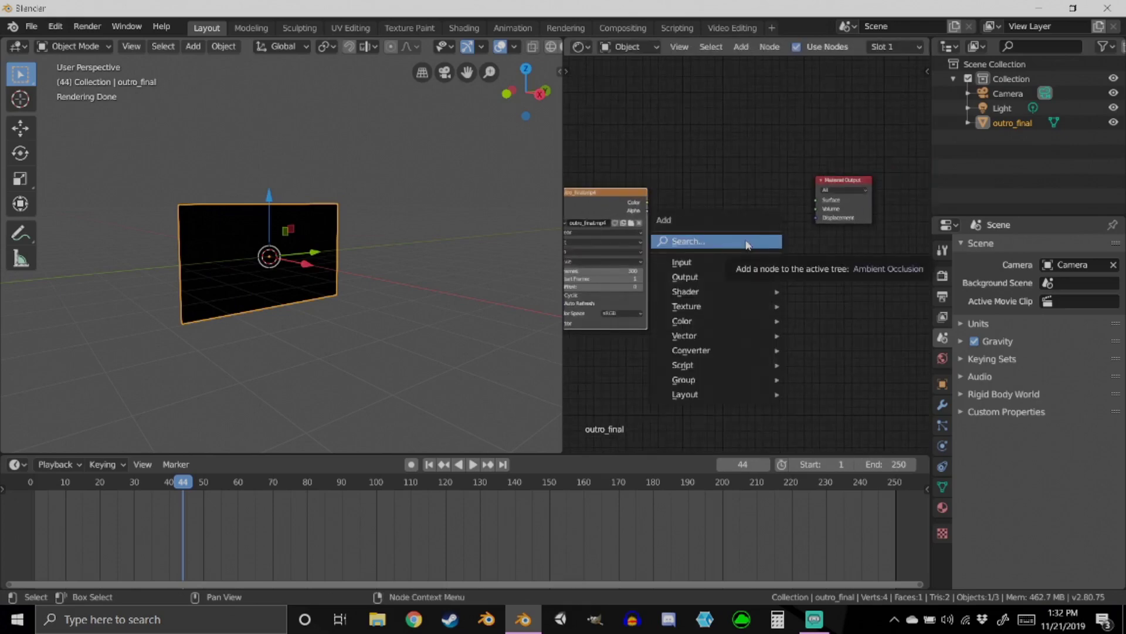
mouse_move(723, 292)
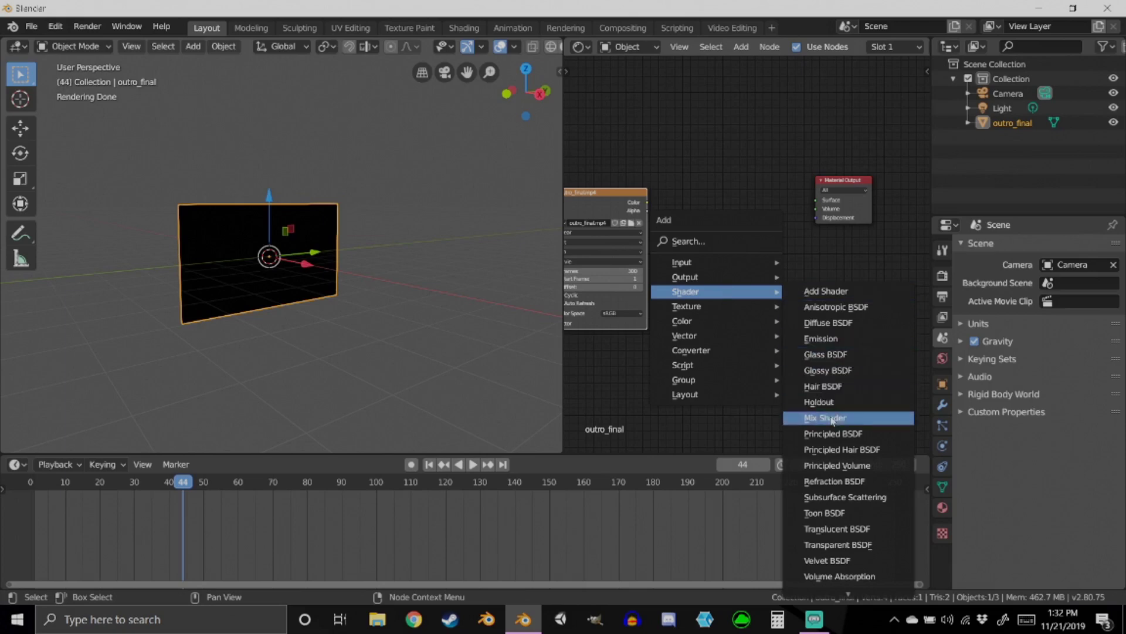
click(837, 339)
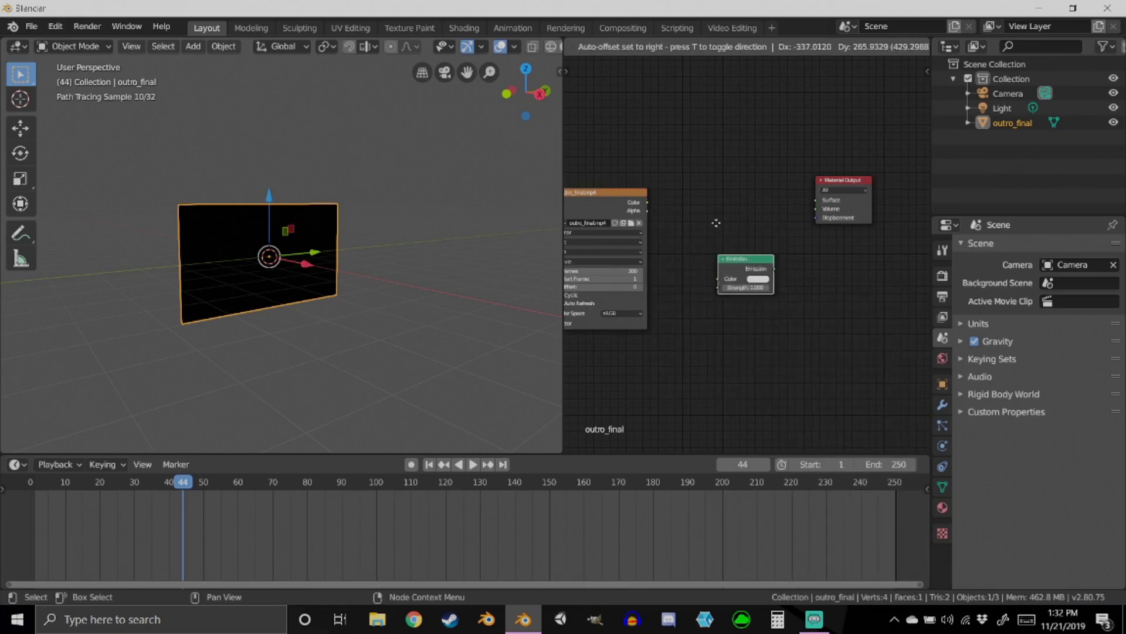
click(721, 186)
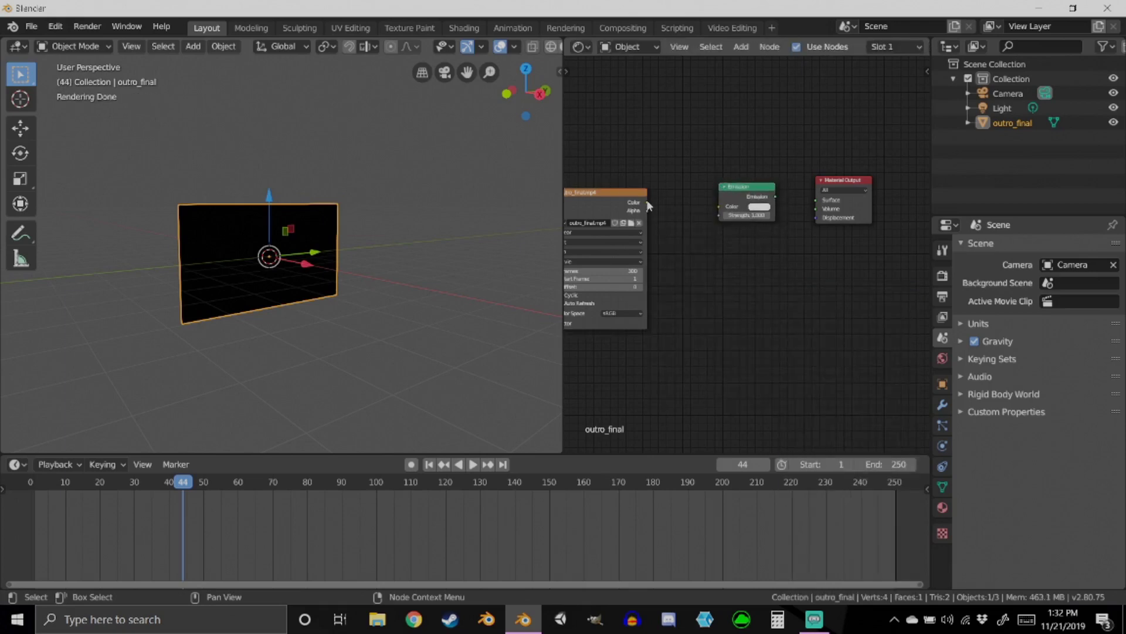
drag(647, 202, 816, 200)
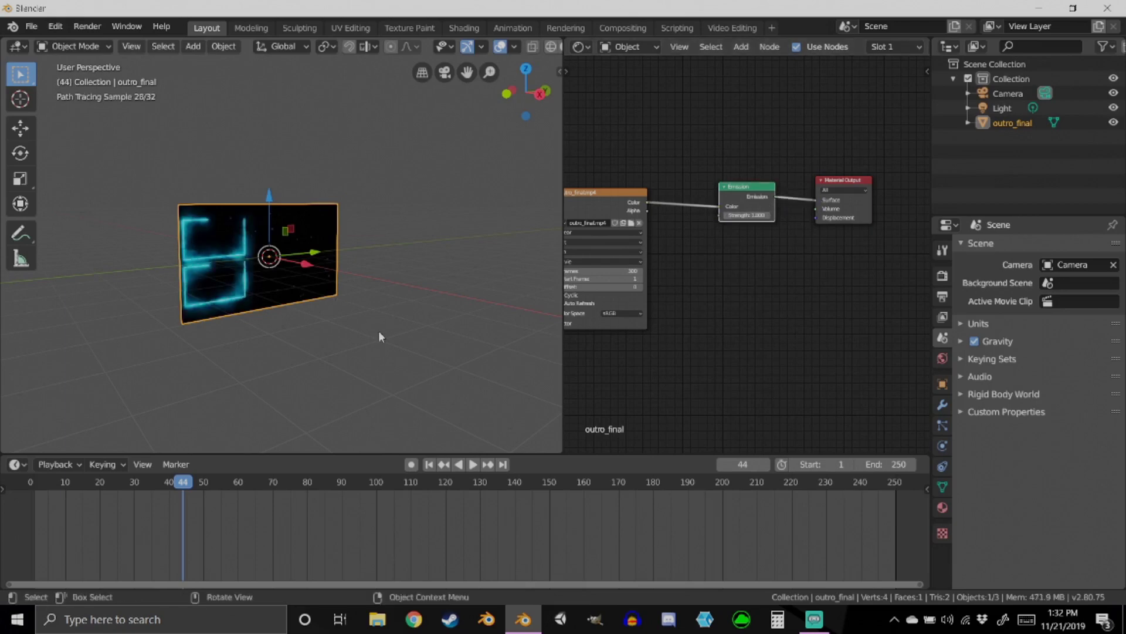
Play the emission-lit video in the rendered view, stopping at frame 97.
scroll(218, 273, up, 5)
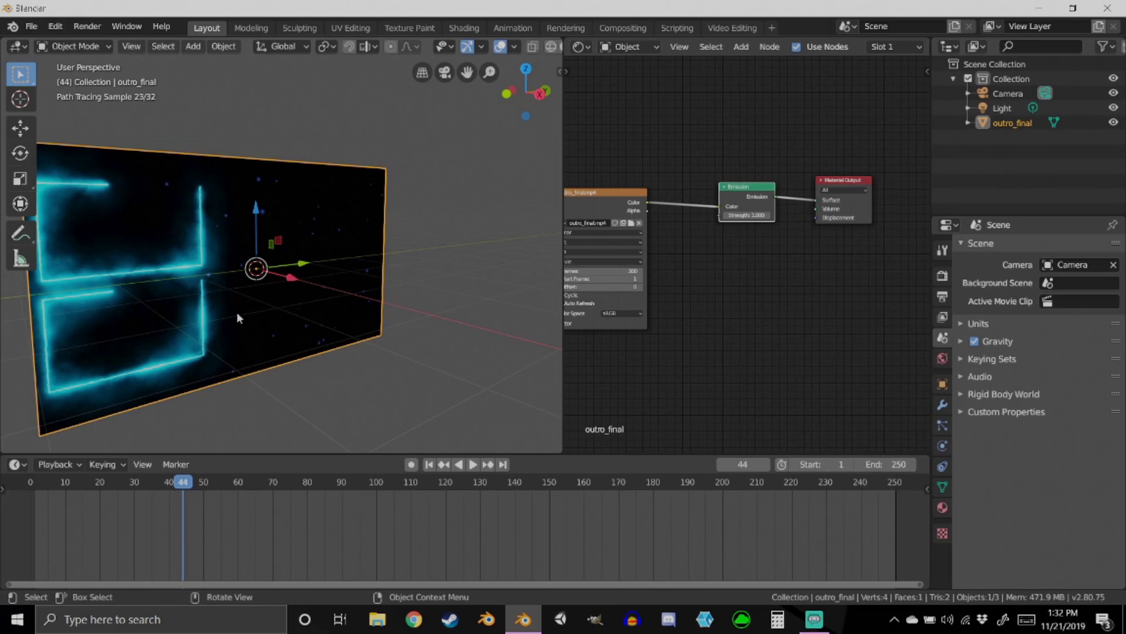
middle_drag(194, 319, 312, 289)
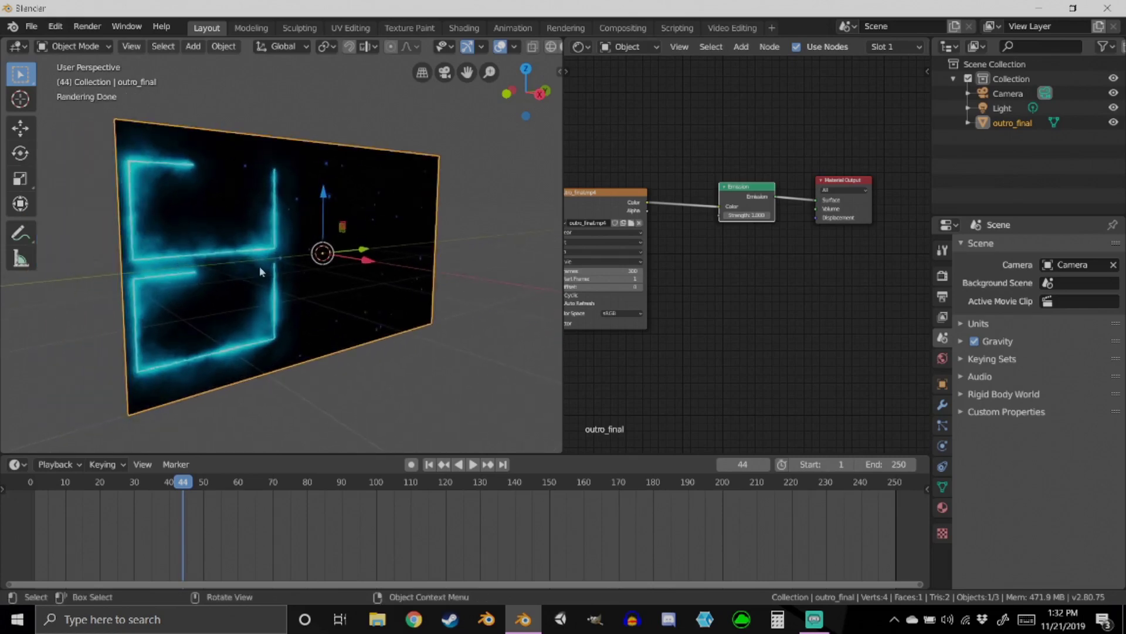
key(space)
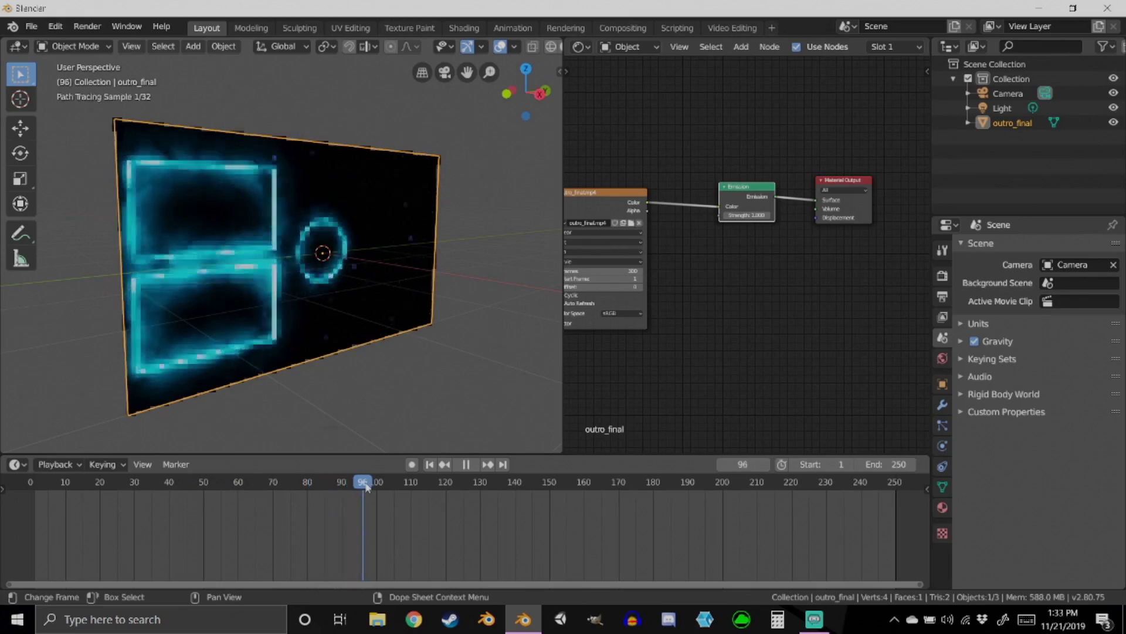
key(space)
Set the Emission shader's strength to 8.
drag(606, 192, 636, 190)
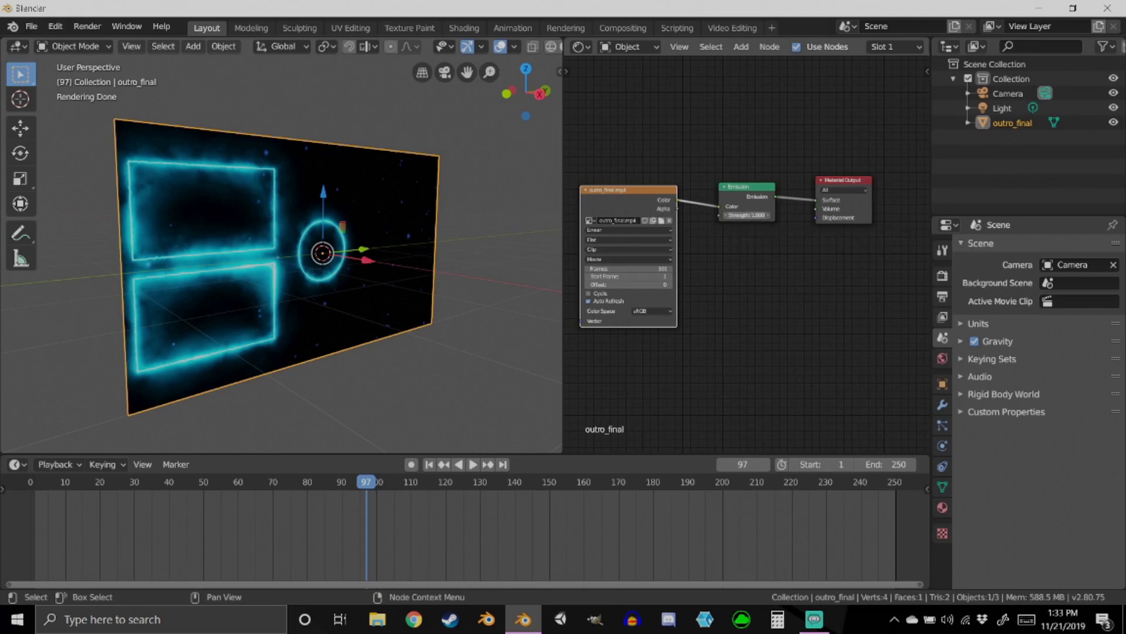
drag(747, 215, 769, 215)
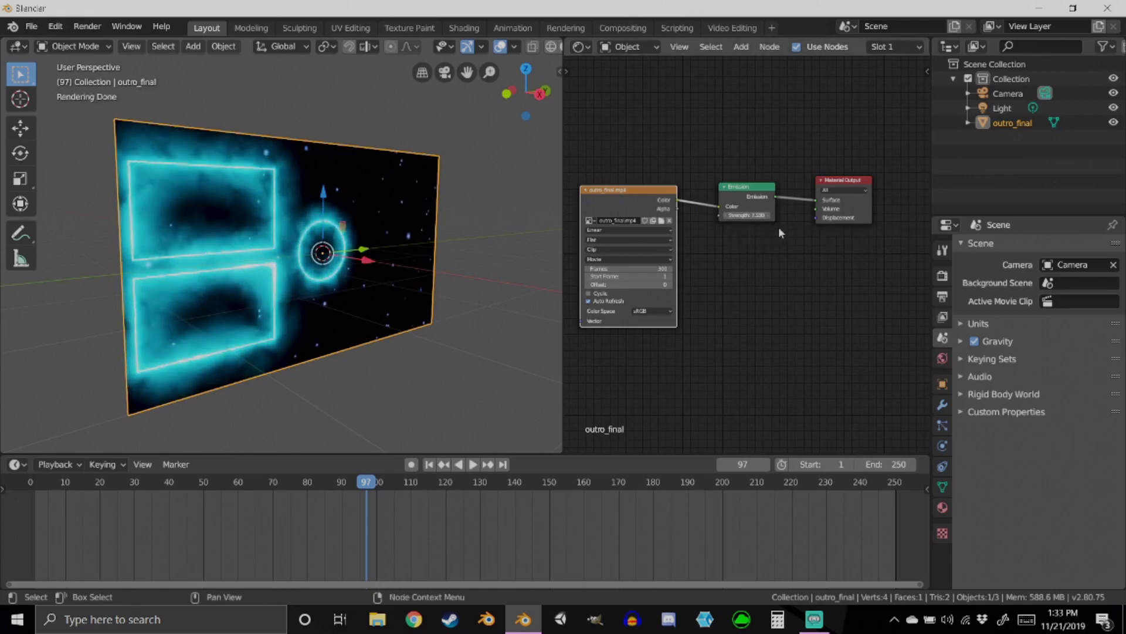
click(747, 215)
key(BackSpace)
key(BackSpace)
key(BackSpace)
text(8)
key(Return)
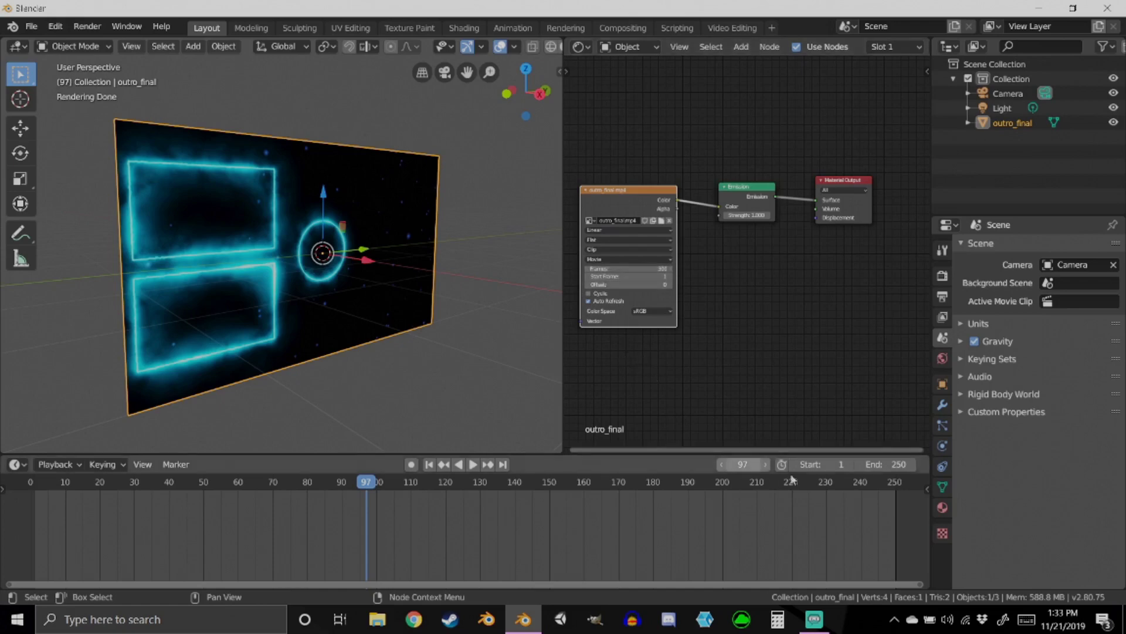
Set the timeline End frame to 300.
click(890, 464)
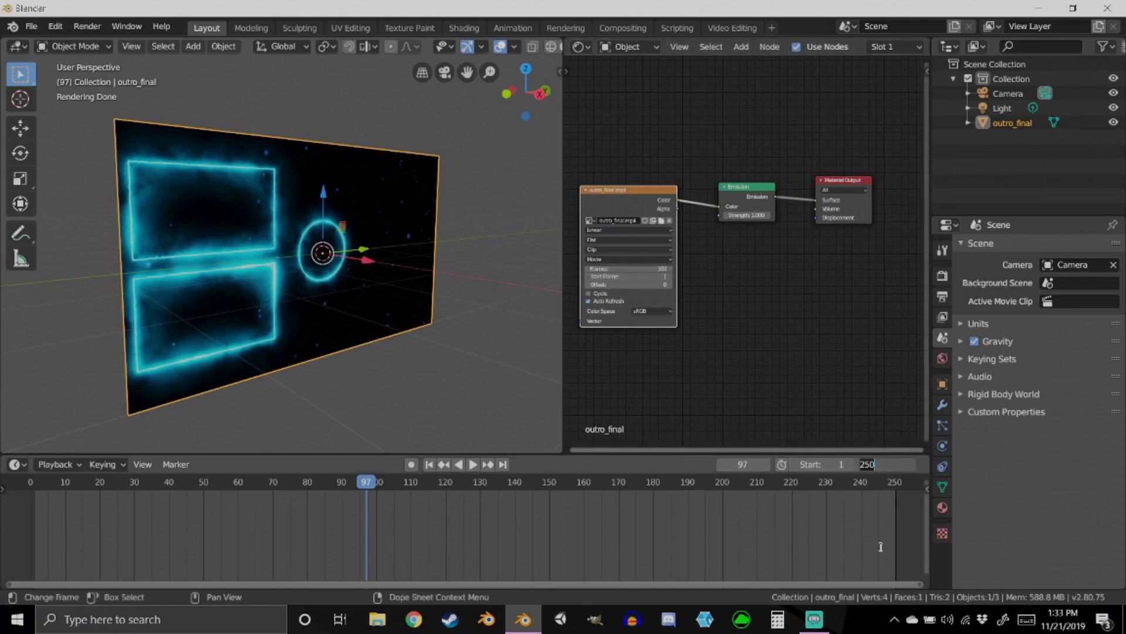
text(300)
key(Return)
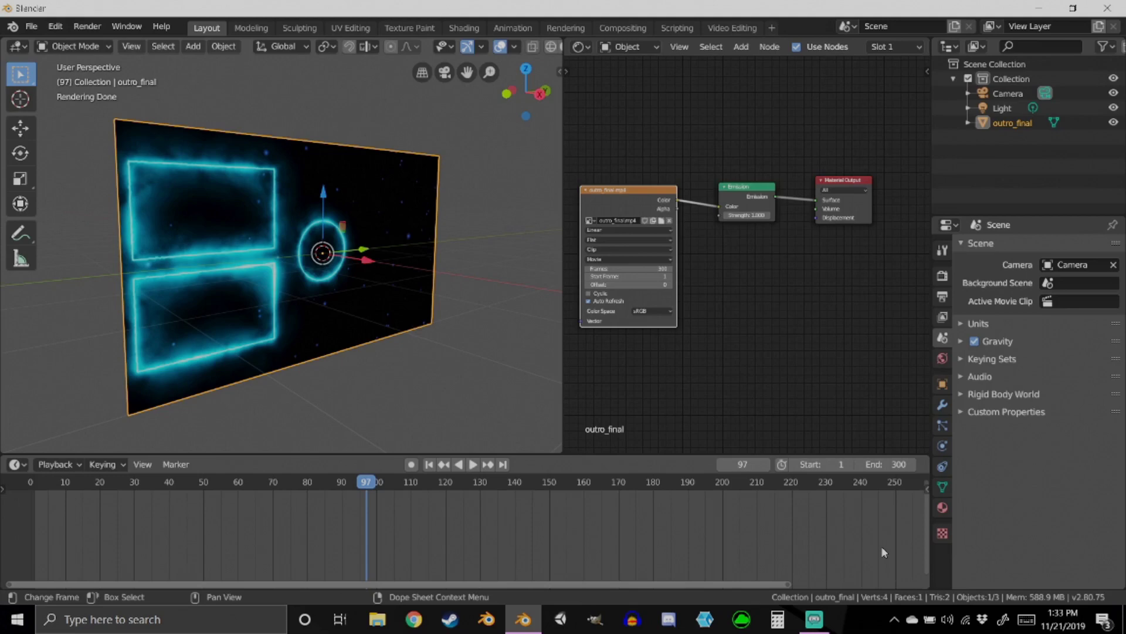
scroll(737, 317, down, 2)
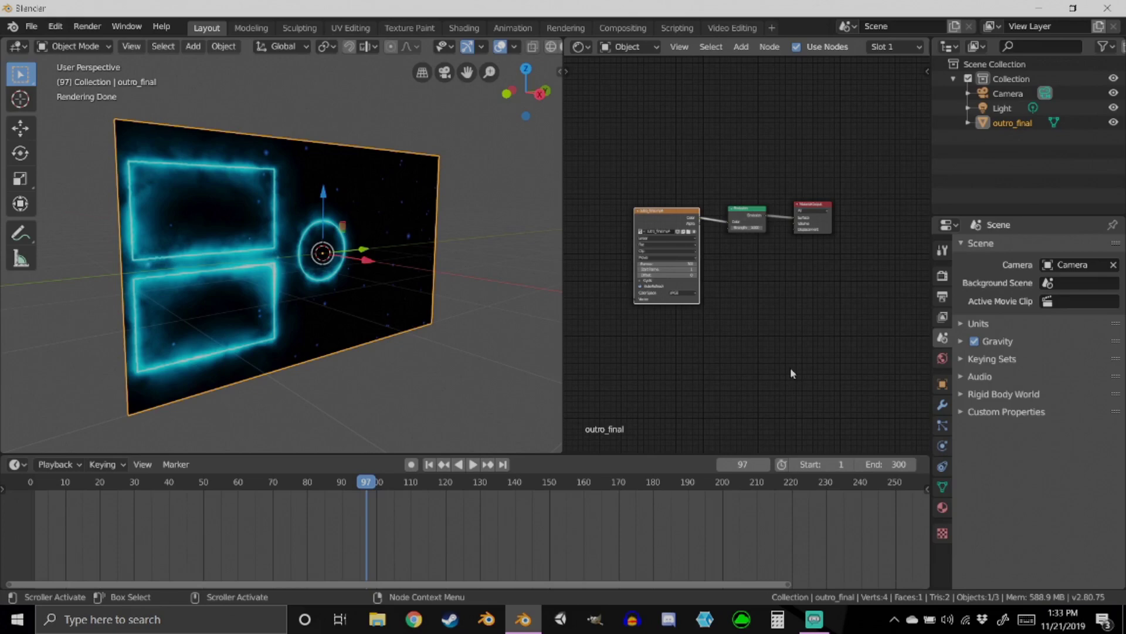
scroll(770, 279, up, 1)
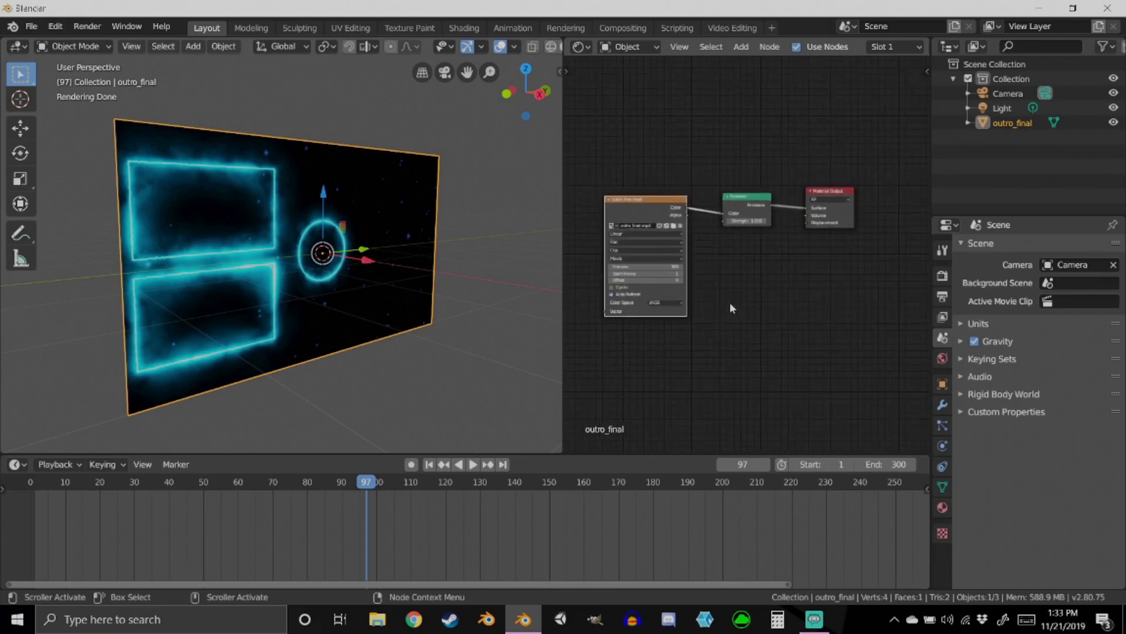
scroll(729, 309, left, 1)
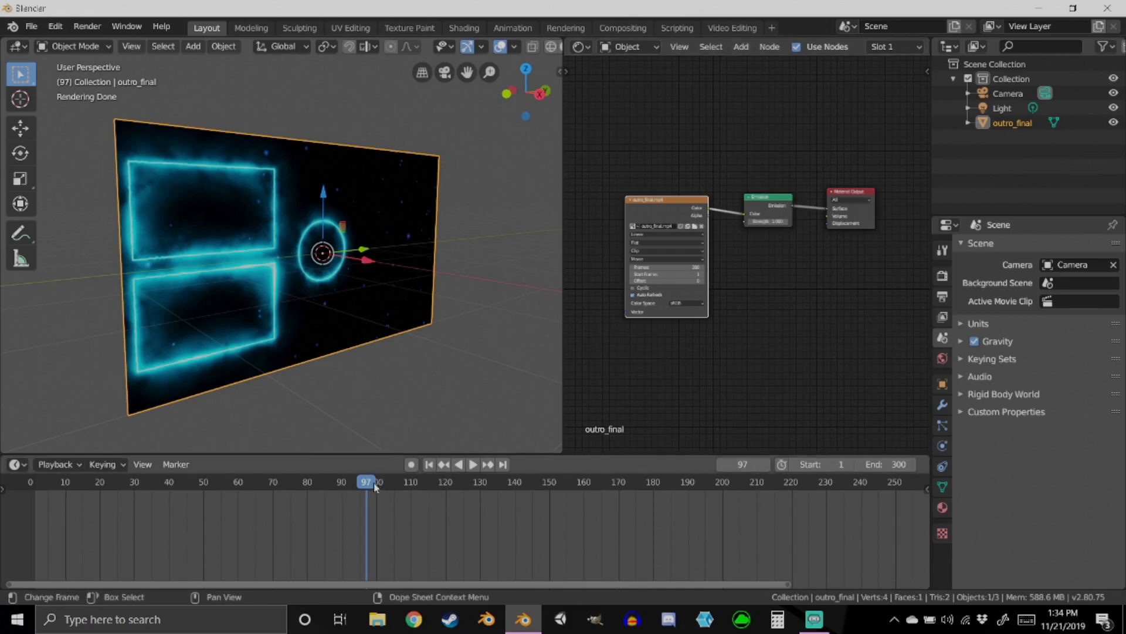
Scrub the playhead forward to frame 131, back to 66, then on to frame 168.
drag(375, 487, 482, 488)
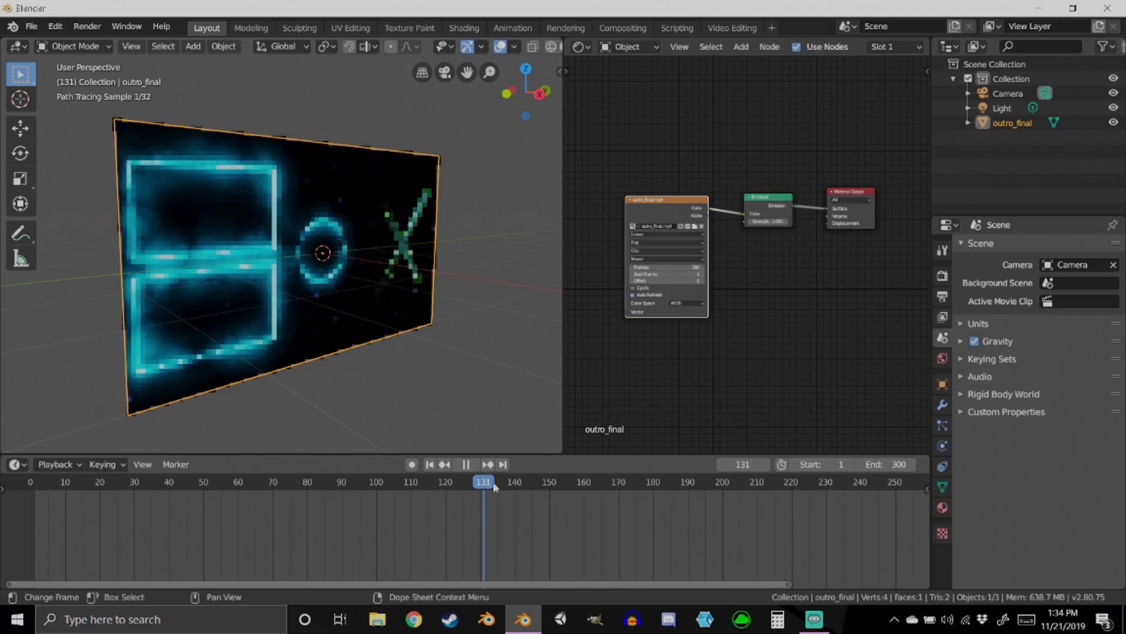
click(255, 484)
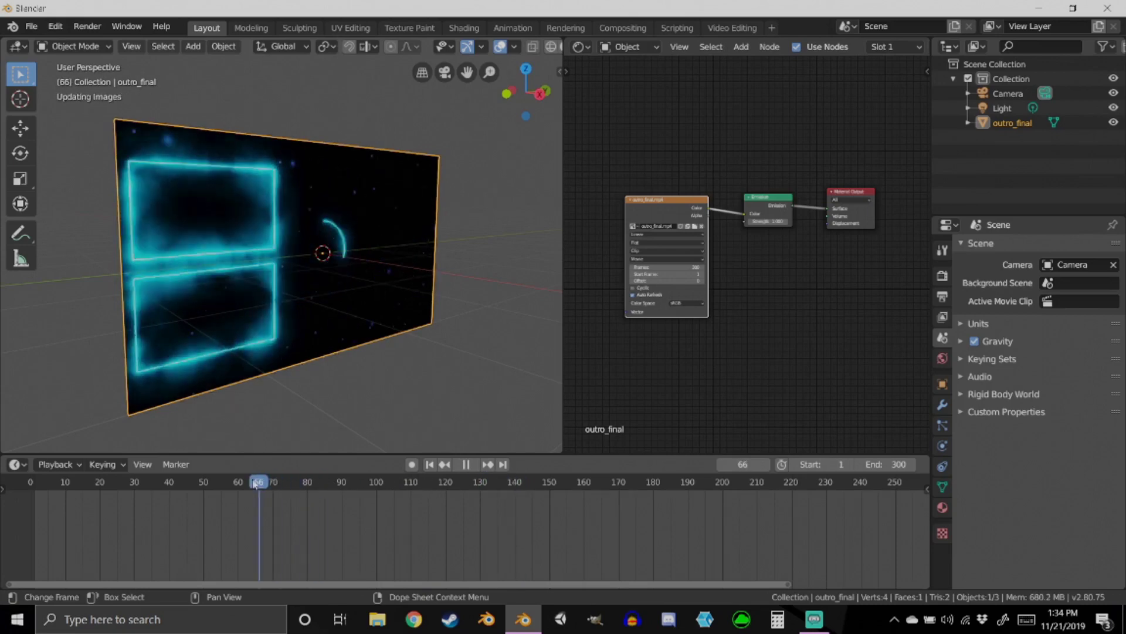
drag(255, 484, 612, 490)
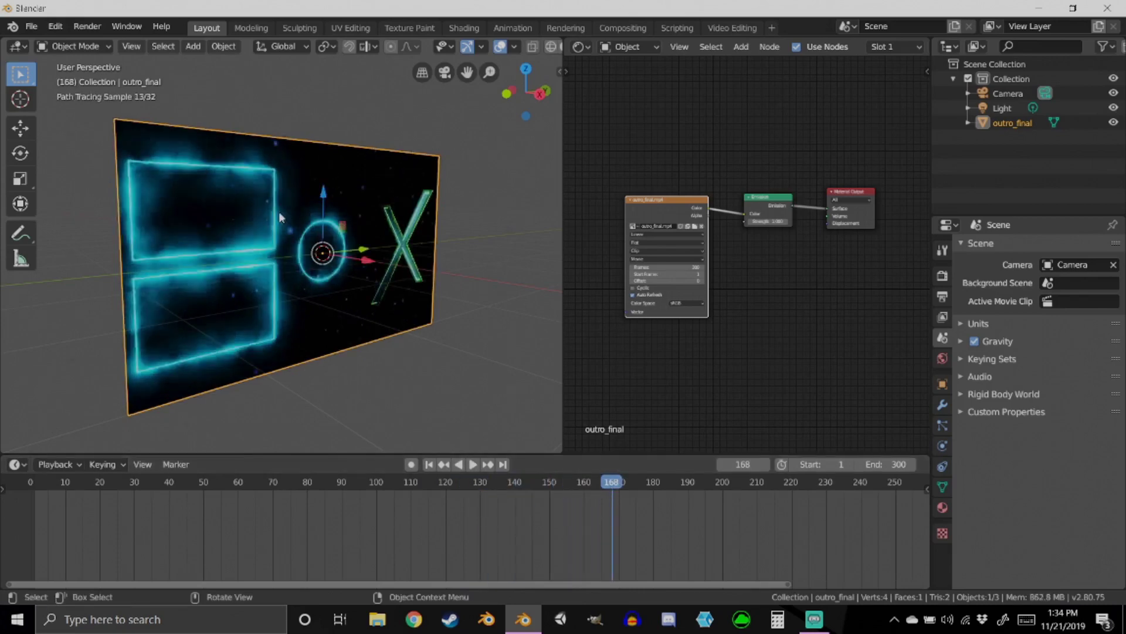
Orbit, zoom and pan the viewport so the glowing video plane sits centred and head-on.
middle_drag(262, 281, 286, 256)
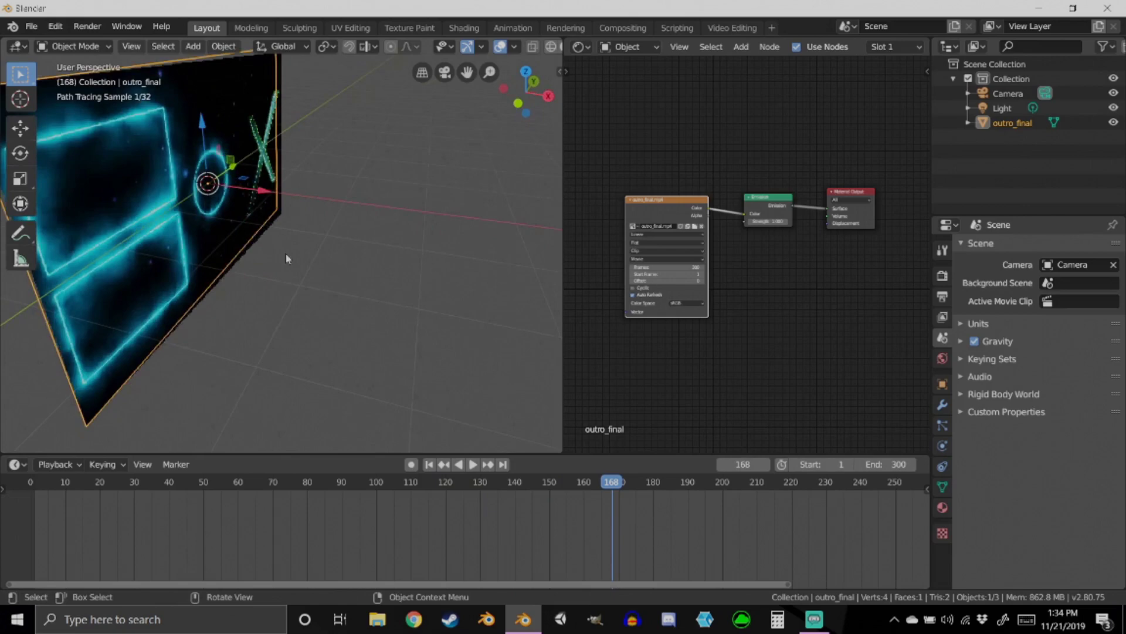
scroll(264, 277, down, 5)
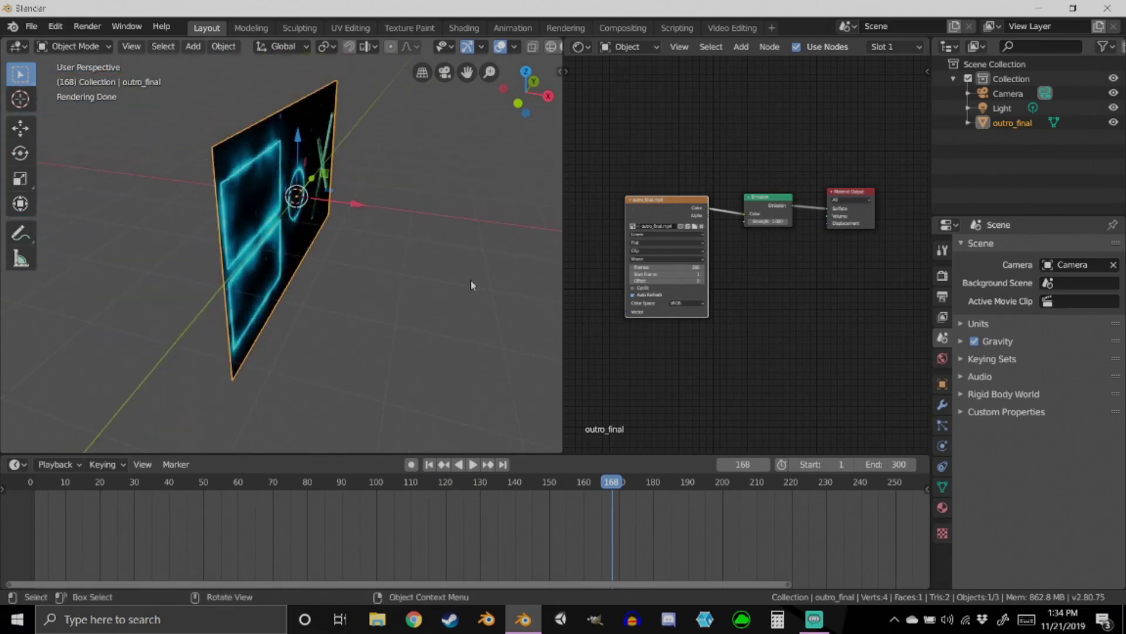
middle_drag(473, 282, 377, 244)
scroll(264, 279, up, 2)
shift+middle_drag(263, 278, 253, 273)
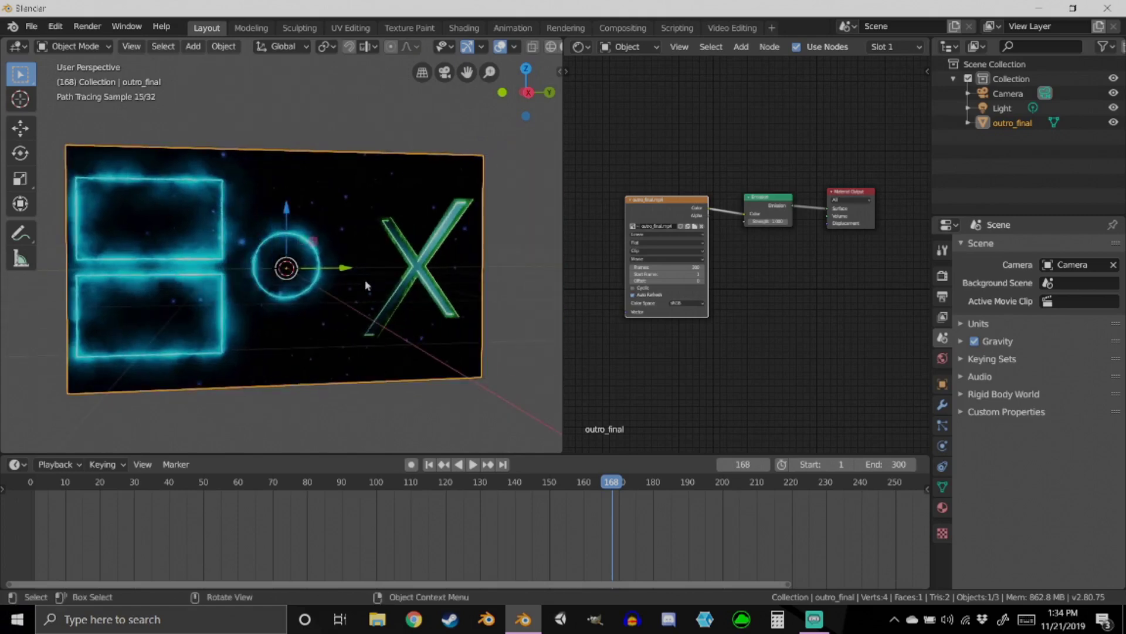